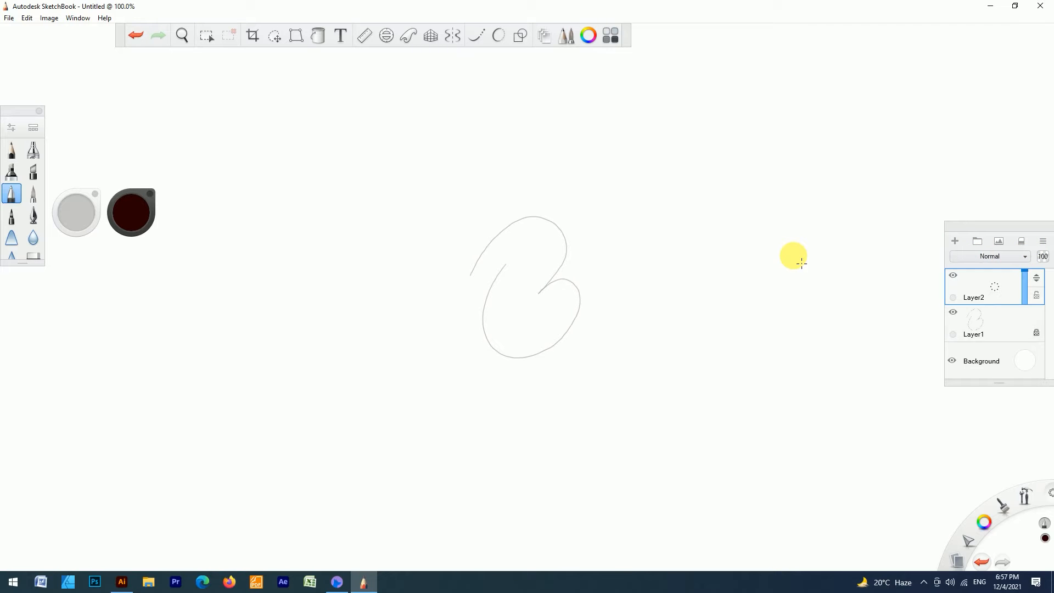
# Sketch the dark outer contour of the B's upper loop on Layer2, from the pointed left tip over the top to the waist
pyautogui.moveTo(470, 274); pyautogui.dragTo(486, 235)
pyautogui.moveTo(475, 255); pyautogui.dragTo(503, 217)
pyautogui.moveTo(487, 231); pyautogui.dragTo(514, 209)
pyautogui.moveTo(496, 220); pyautogui.dragTo(533, 204)
pyautogui.moveTo(513, 208); pyautogui.dragTo(545, 207)
pyautogui.moveTo(500, 216)
pyautogui.mouseDown()
pyautogui.moveTo(529, 204)
pyautogui.moveTo(506, 213)
pyautogui.mouseUp()
pyautogui.moveTo(476, 247)
pyautogui.mouseDown()
pyautogui.moveTo(495, 221)
pyautogui.moveTo(555, 207)
pyautogui.moveTo(579, 240)
pyautogui.moveTo(572, 269)
pyautogui.mouseUp()
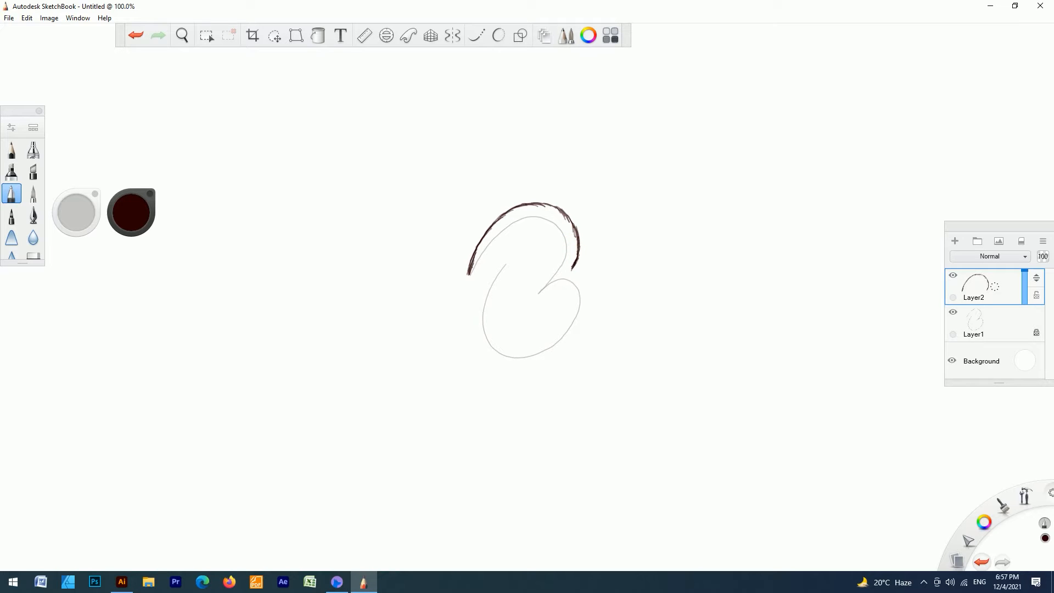
# Sketch the upper loop's inner curve down to the middle hook, and the lower bowl's outer contour around to its tapered upper end
pyautogui.moveTo(468, 279)
pyautogui.mouseDown()
pyautogui.moveTo(513, 228)
pyautogui.moveTo(530, 220)
pyautogui.moveTo(558, 229)
pyautogui.moveTo(561, 266)
pyautogui.moveTo(558, 254)
pyautogui.moveTo(536, 289)
pyautogui.moveTo(543, 284)
pyautogui.moveTo(542, 300)
pyautogui.moveTo(564, 297)
pyautogui.moveTo(562, 321)
pyautogui.mouseUp()
pyautogui.moveTo(573, 269)
pyautogui.mouseDown()
pyautogui.moveTo(592, 303)
pyautogui.moveTo(587, 328)
pyautogui.moveTo(593, 310)
pyautogui.moveTo(579, 345)
pyautogui.moveTo(537, 360)
pyautogui.moveTo(556, 364)
pyautogui.moveTo(501, 363)
pyautogui.mouseUp()
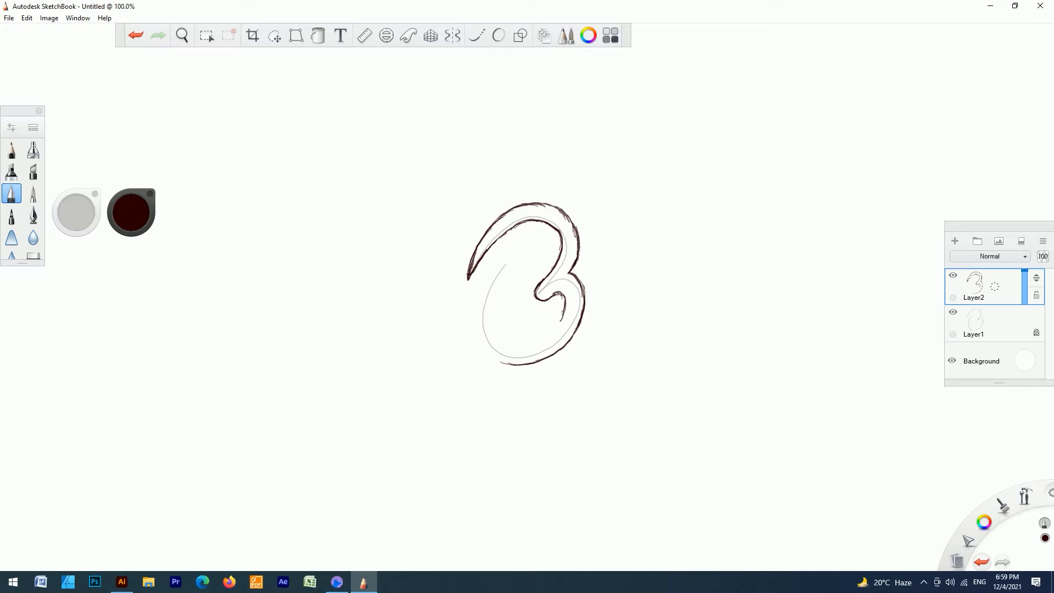
pyautogui.moveTo(524, 359)
pyautogui.mouseDown()
pyautogui.moveTo(504, 364)
pyautogui.moveTo(477, 335)
pyautogui.moveTo(482, 293)
pyautogui.moveTo(503, 262)
pyautogui.mouseUp()
pyautogui.moveTo(499, 267)
pyautogui.mouseDown()
pyautogui.moveTo(511, 256)
pyautogui.moveTo(490, 297)
pyautogui.moveTo(493, 346)
pyautogui.mouseUp()
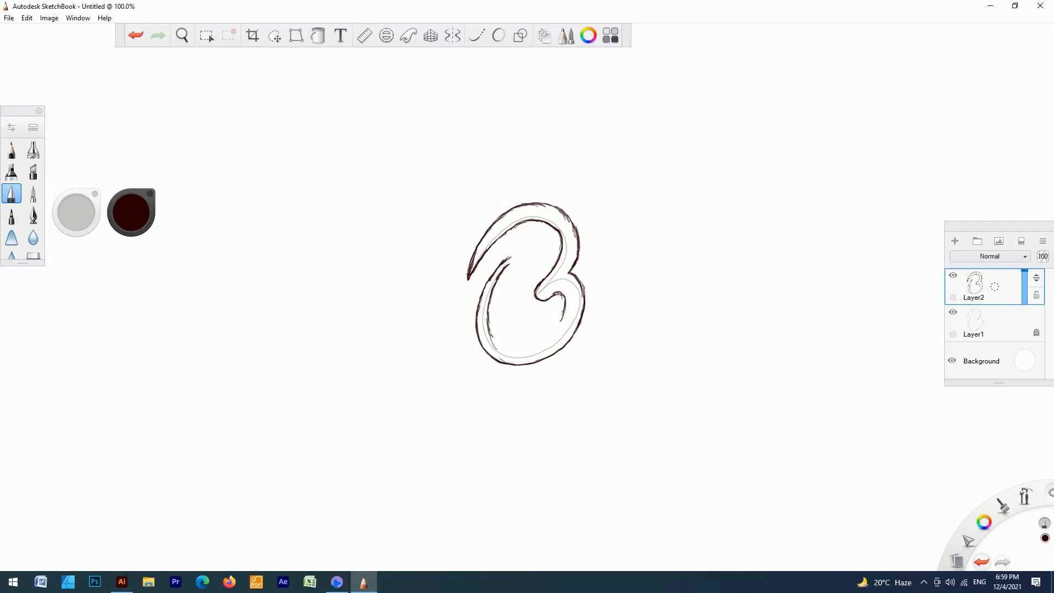
# Complete the inner contour of the lower bowl from the middle hook around the base to the tapered end near the letter's centre
pyautogui.moveTo(564, 299); pyautogui.dragTo(556, 333)
pyautogui.moveTo(566, 301); pyautogui.dragTo(555, 333)
pyautogui.moveTo(561, 323); pyautogui.dragTo(517, 350)
pyautogui.moveTo(531, 348)
pyautogui.mouseDown()
pyautogui.moveTo(505, 348)
pyautogui.moveTo(490, 326)
pyautogui.mouseUp()
pyautogui.moveTo(503, 271); pyautogui.dragTo(511, 257)
pyautogui.moveTo(504, 270); pyautogui.dragTo(512, 262)
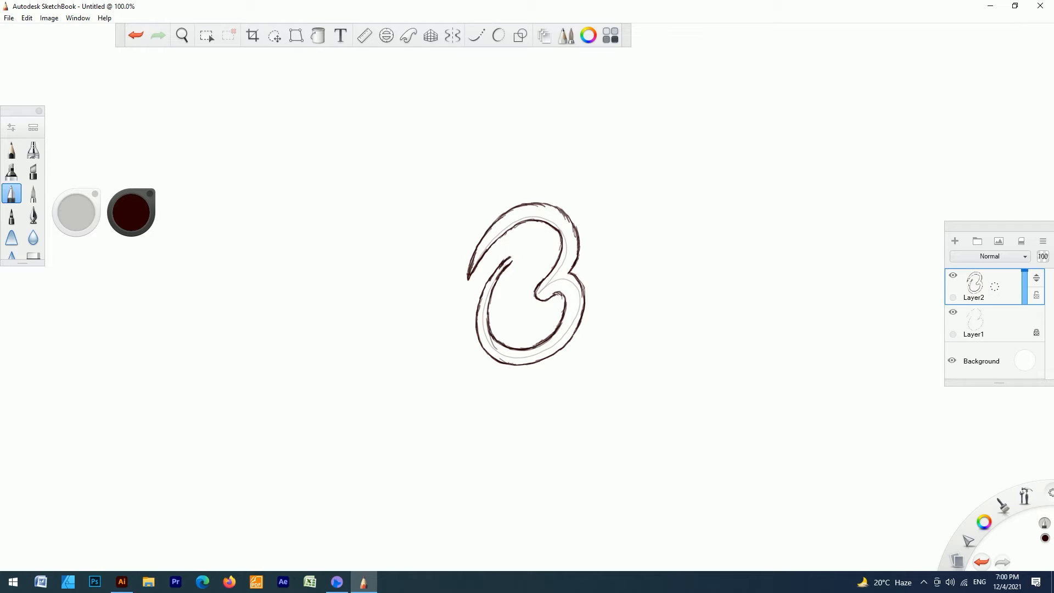
# Sketch a small airplane pointing up and to the right at the tapered end of the lower bowl
pyautogui.moveTo(511, 257)
pyautogui.mouseDown()
pyautogui.moveTo(500, 254)
pyautogui.moveTo(519, 269)
pyautogui.moveTo(498, 253)
pyautogui.moveTo(520, 269)
pyautogui.moveTo(503, 248)
pyautogui.moveTo(525, 266)
pyautogui.moveTo(511, 249)
pyautogui.moveTo(528, 254)
pyautogui.moveTo(511, 242)
pyautogui.moveTo(525, 259)
pyautogui.mouseUp()
pyautogui.hotkey('ctrl', 'z')
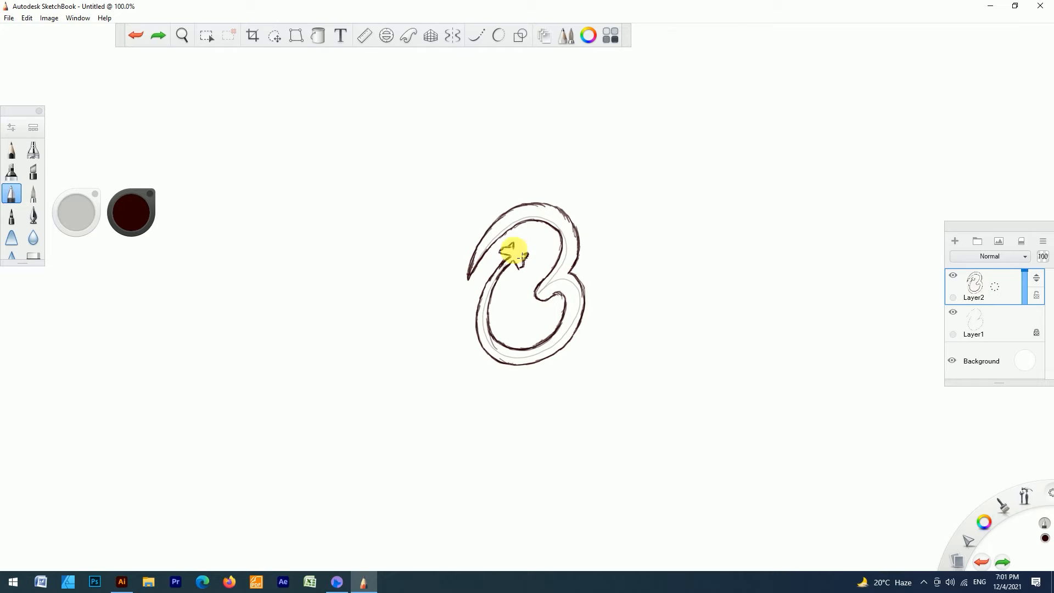
pyautogui.moveTo(514, 245)
pyautogui.mouseDown()
pyautogui.moveTo(521, 257)
pyautogui.moveTo(534, 238)
pyautogui.moveTo(527, 252)
pyautogui.mouseUp()
pyautogui.moveTo(527, 253); pyautogui.dragTo(535, 237)
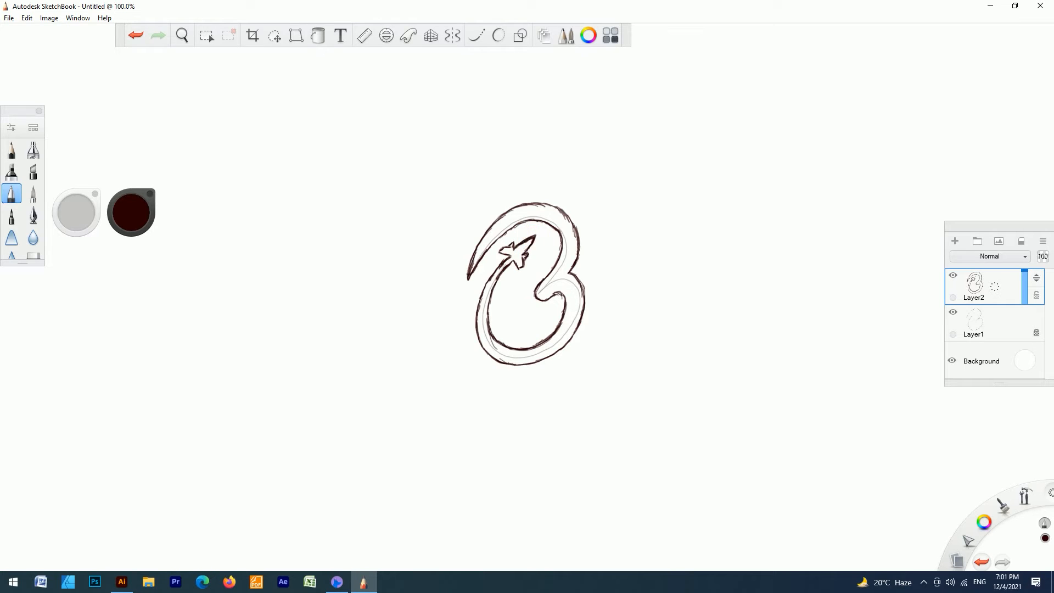
pyautogui.moveTo(526, 255)
pyautogui.mouseDown()
pyautogui.moveTo(535, 264)
pyautogui.moveTo(518, 255)
pyautogui.moveTo(522, 268)
pyautogui.moveTo(512, 248)
pyautogui.mouseUp()
# Refine the B with extra strokes along the inner contours of both loops and the upper loop's outer right edge
pyautogui.moveTo(551, 299)
pyautogui.mouseDown()
pyautogui.moveTo(562, 296)
pyautogui.moveTo(555, 325)
pyautogui.moveTo(560, 308)
pyautogui.moveTo(537, 345)
pyautogui.moveTo(515, 346)
pyautogui.moveTo(536, 346)
pyautogui.moveTo(505, 346)
pyautogui.moveTo(492, 331)
pyautogui.moveTo(503, 339)
pyautogui.moveTo(488, 302)
pyautogui.moveTo(512, 262)
pyautogui.moveTo(577, 263)
pyautogui.moveTo(577, 226)
pyautogui.moveTo(563, 214)
pyautogui.moveTo(578, 231)
pyautogui.mouseUp()
pyautogui.moveTo(560, 207); pyautogui.dragTo(580, 238)
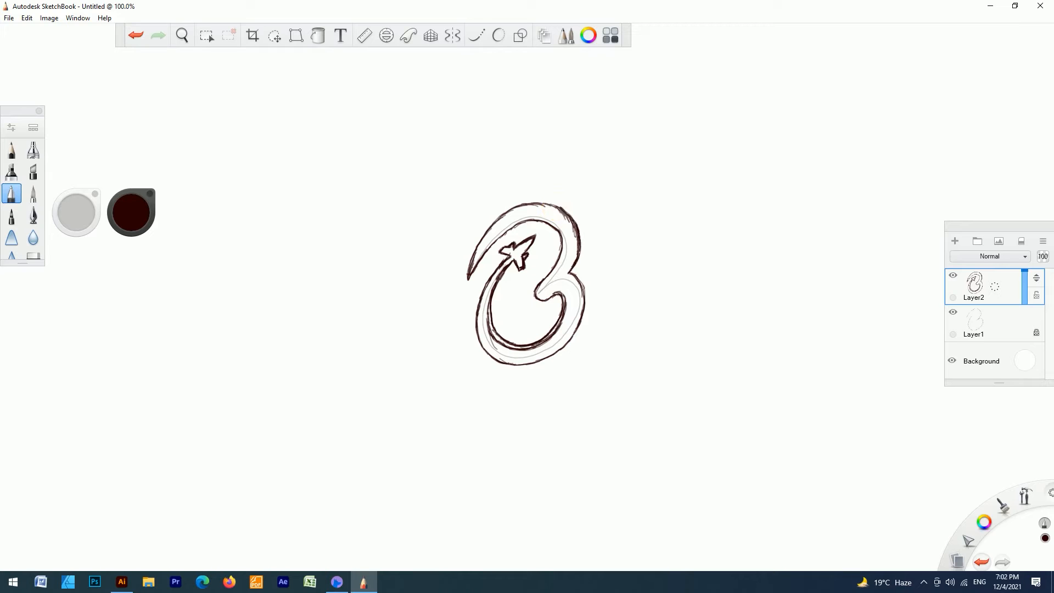
pyautogui.moveTo(470, 275)
pyautogui.mouseDown()
pyautogui.moveTo(536, 222)
pyautogui.moveTo(556, 230)
pyautogui.moveTo(556, 261)
pyautogui.moveTo(542, 279)
pyautogui.mouseUp()
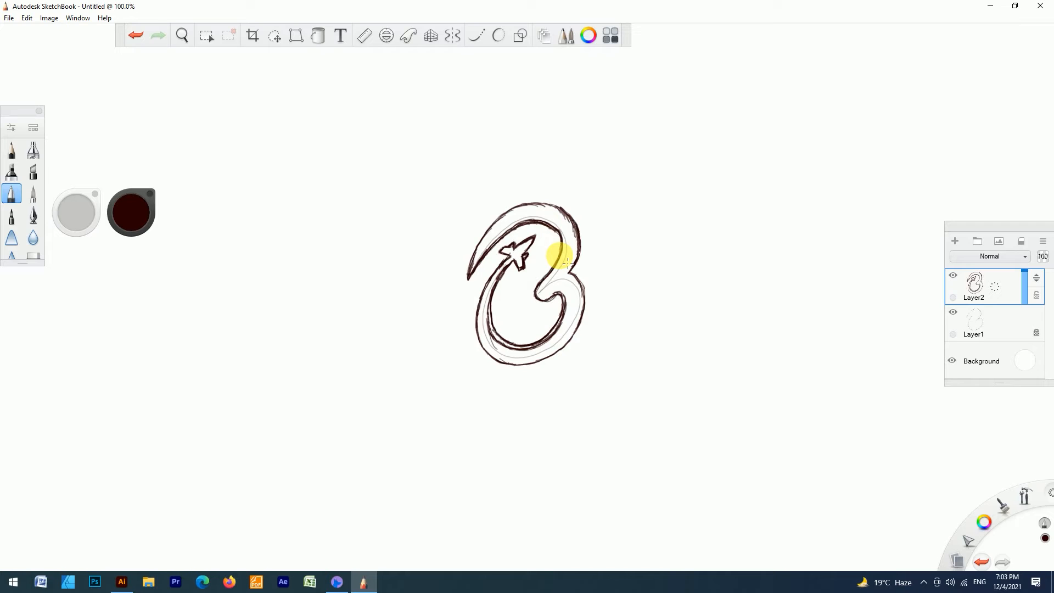
pyautogui.moveTo(472, 287)
pyautogui.mouseDown()
pyautogui.moveTo(516, 239)
pyautogui.moveTo(551, 269)
pyautogui.mouseUp()
pyautogui.moveTo(468, 278)
pyautogui.mouseDown()
pyautogui.moveTo(477, 252)
pyautogui.moveTo(522, 207)
pyautogui.moveTo(542, 210)
pyautogui.mouseUp()
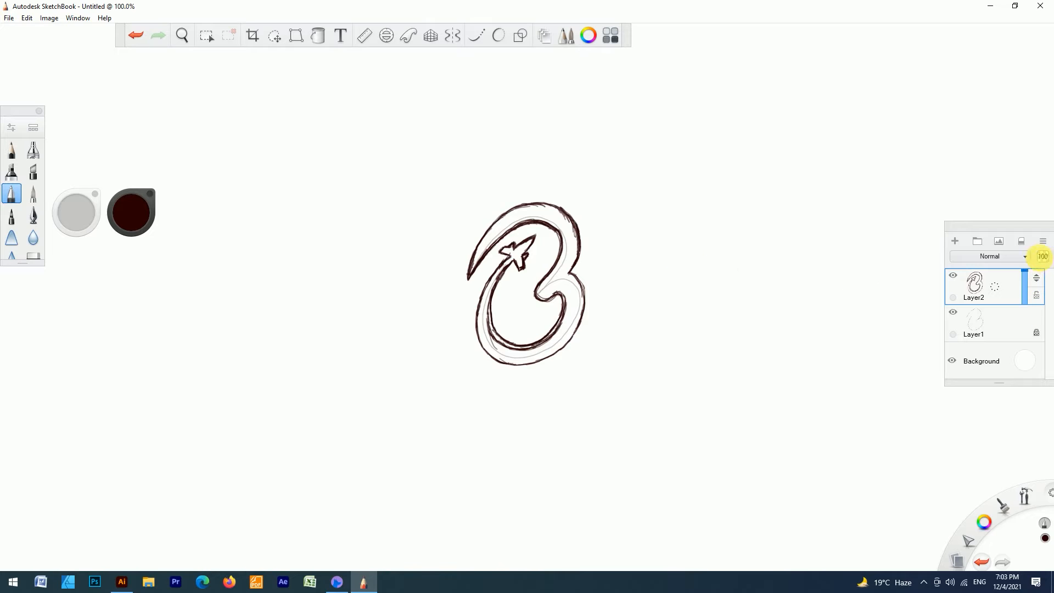
# Lower the opacity of Layer2 and add a new layer above it
pyautogui.moveTo(1037, 261); pyautogui.dragTo(1042, 268)
pyautogui.click(956, 241)
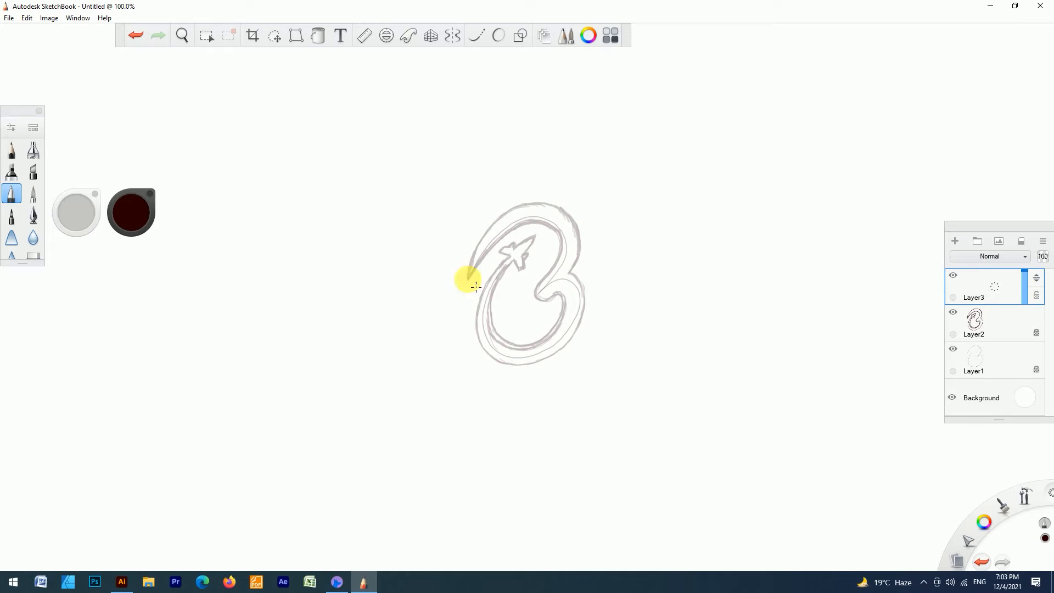
# Trace clean outer and inner contours of the B's upper loop on Layer3, from the left tip to the waist and middle hook
pyautogui.moveTo(468, 278)
pyautogui.mouseDown()
pyautogui.moveTo(471, 259)
pyautogui.moveTo(521, 204)
pyautogui.moveTo(469, 278)
pyautogui.moveTo(550, 225)
pyautogui.moveTo(501, 214)
pyautogui.moveTo(562, 208)
pyautogui.mouseUp()
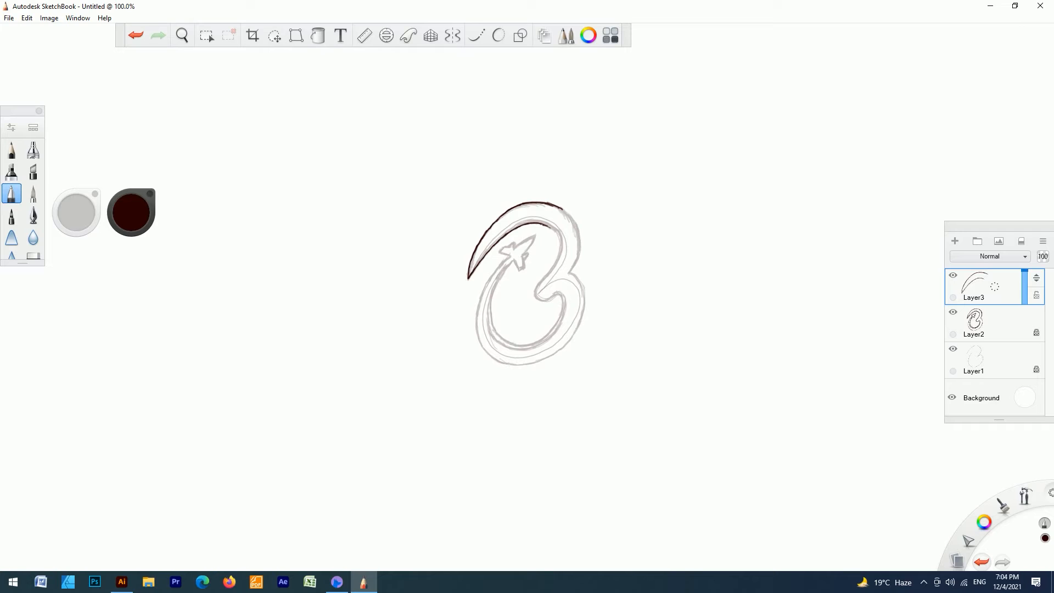
pyautogui.moveTo(555, 207)
pyautogui.mouseDown()
pyautogui.moveTo(579, 233)
pyautogui.moveTo(580, 257)
pyautogui.mouseUp()
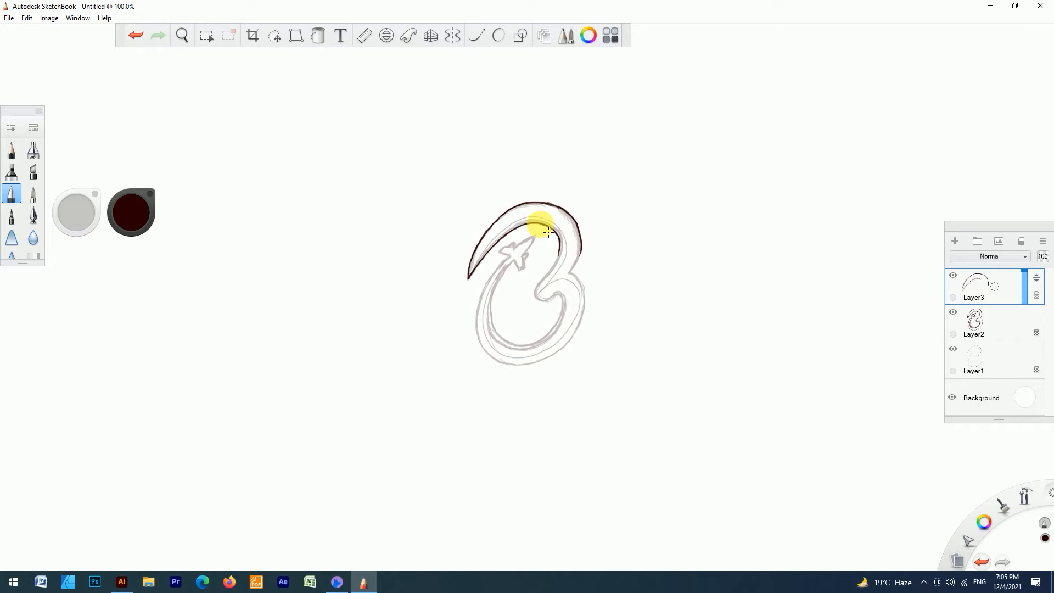
pyautogui.moveTo(548, 233); pyautogui.dragTo(556, 237)
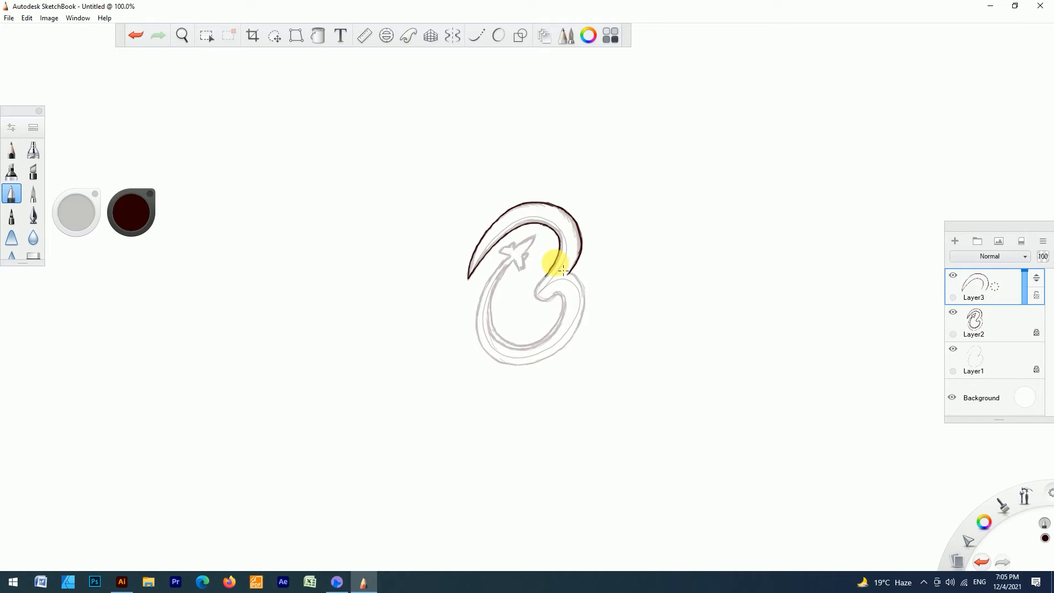
pyautogui.moveTo(549, 272); pyautogui.dragTo(540, 284)
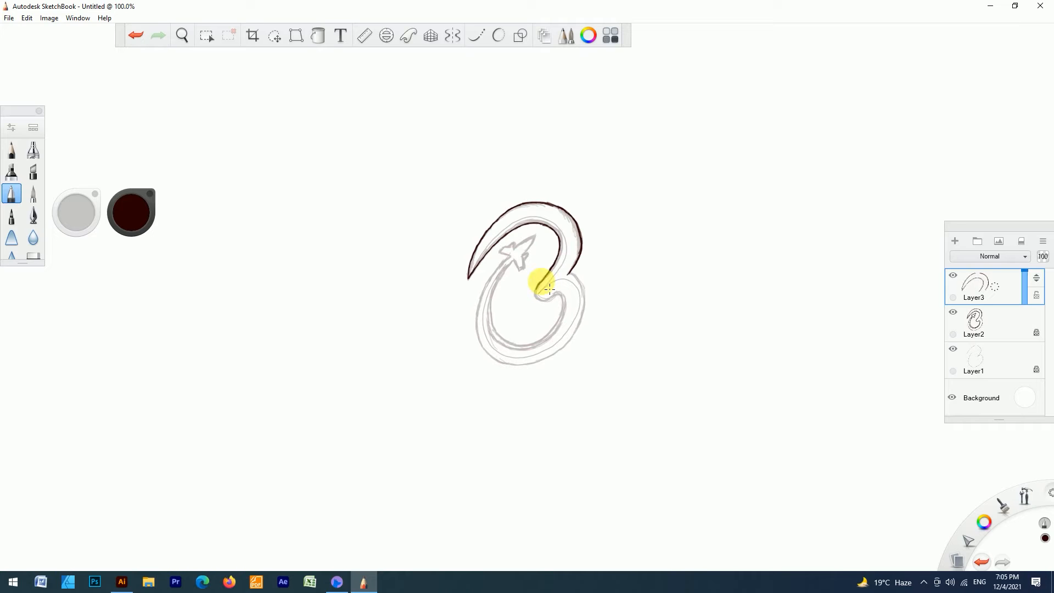
pyautogui.moveTo(541, 282); pyautogui.dragTo(549, 299)
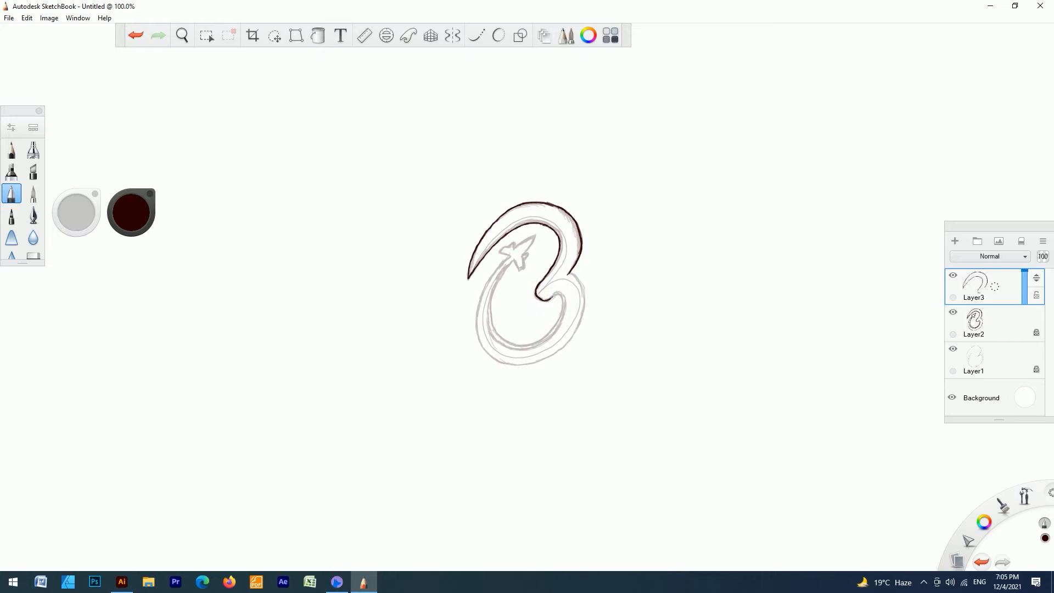
# Trace clean outer and inner contours of the lower bowl on Layer3, around the base and up to the airplane
pyautogui.moveTo(550, 300); pyautogui.dragTo(592, 303)
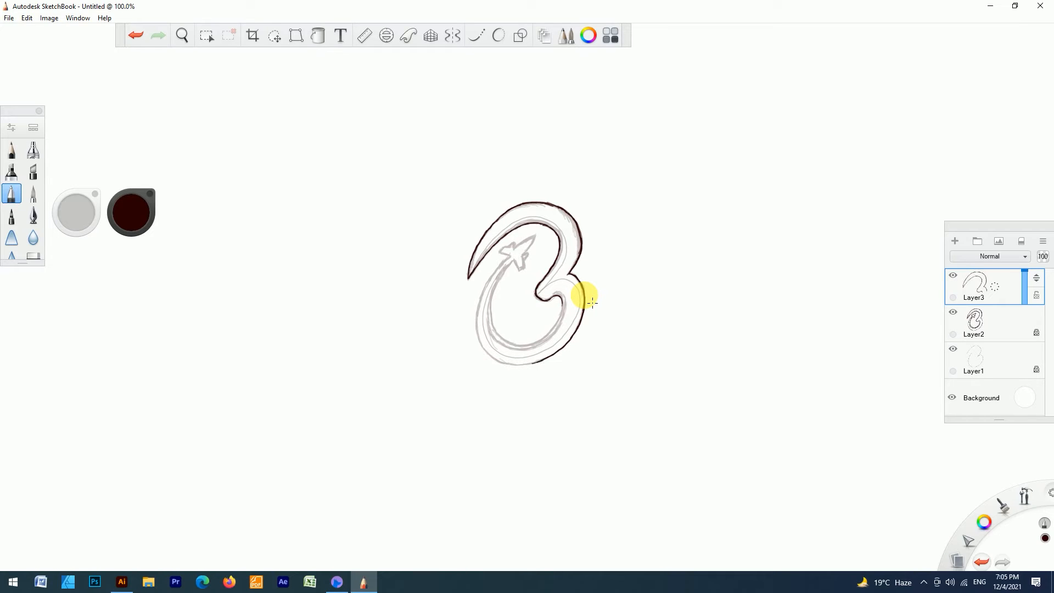
pyautogui.moveTo(560, 302); pyautogui.dragTo(570, 308)
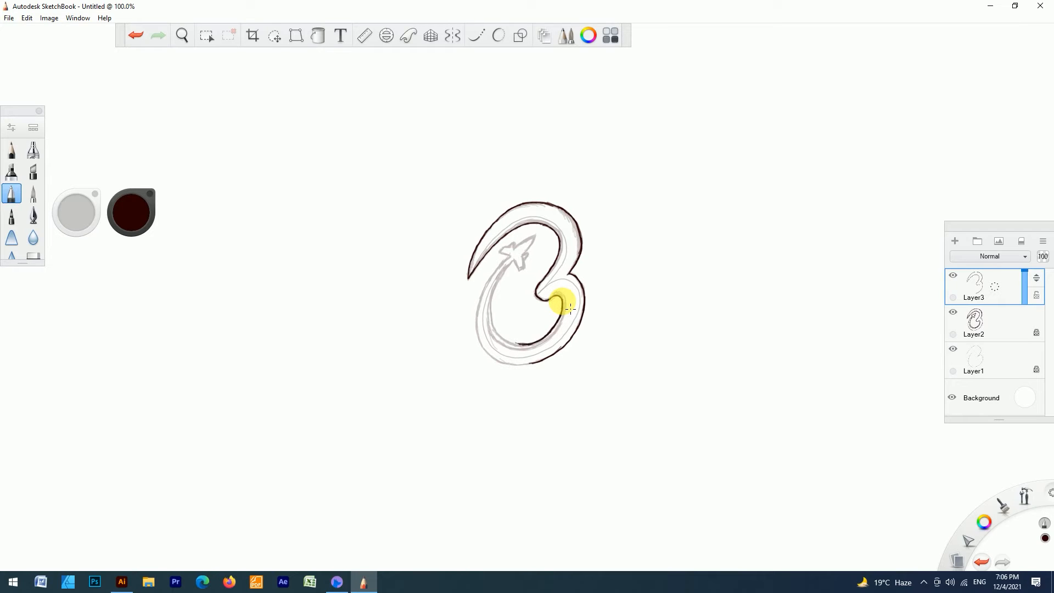
pyautogui.moveTo(535, 362)
pyautogui.mouseDown()
pyautogui.moveTo(542, 369)
pyautogui.moveTo(513, 370)
pyautogui.moveTo(503, 362)
pyautogui.moveTo(509, 341)
pyautogui.mouseUp()
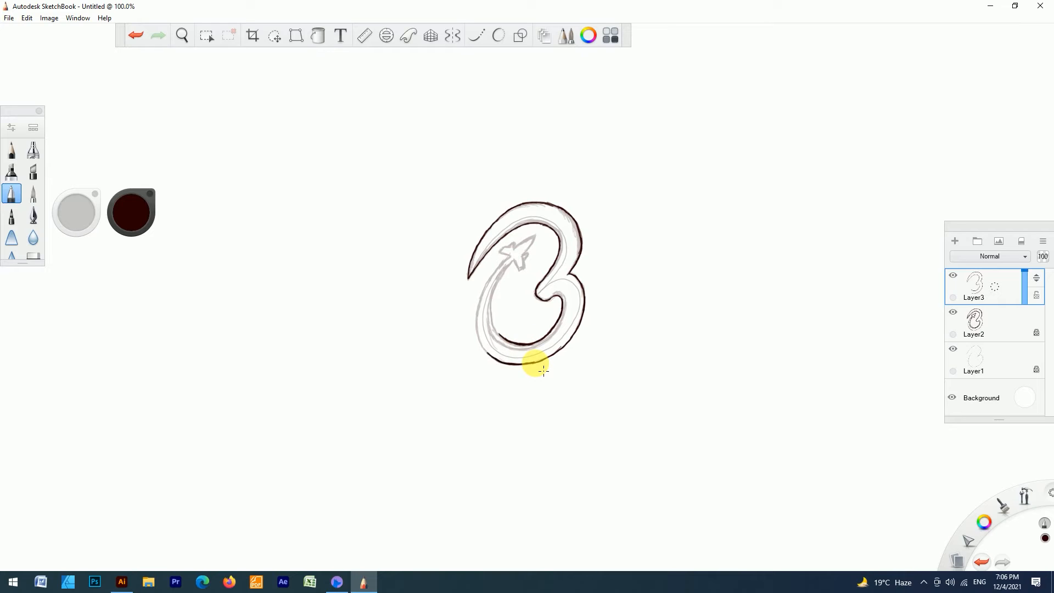
pyautogui.moveTo(544, 371)
pyautogui.mouseDown()
pyautogui.moveTo(481, 336)
pyautogui.moveTo(505, 342)
pyautogui.moveTo(489, 309)
pyautogui.moveTo(504, 335)
pyautogui.moveTo(509, 265)
pyautogui.mouseUp()
pyautogui.moveTo(490, 354); pyautogui.dragTo(491, 353)
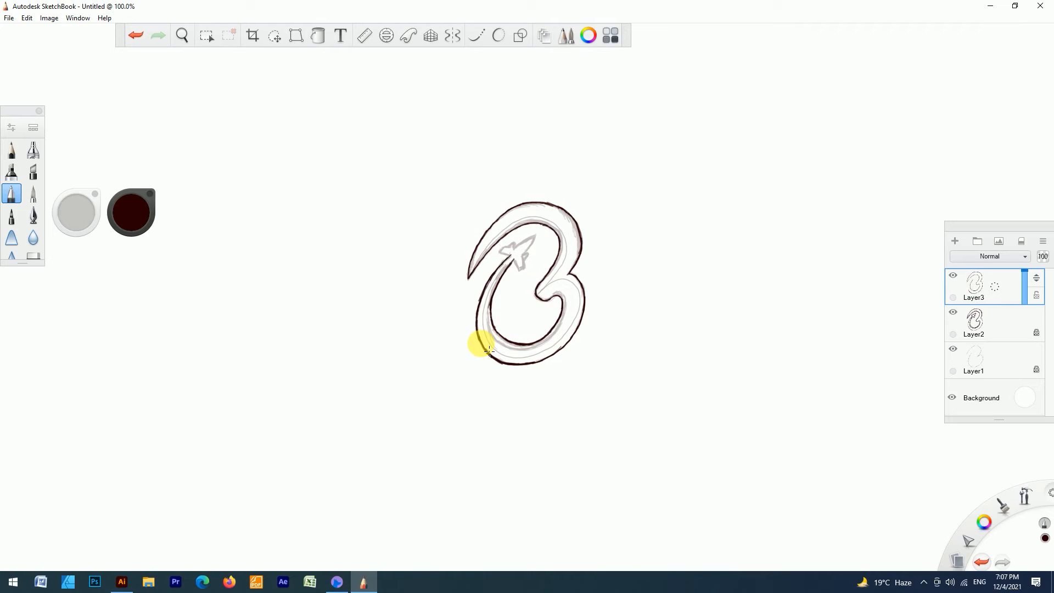
pyautogui.moveTo(481, 343); pyautogui.dragTo(478, 336)
# Trace the airplane's outline on Layer3, then hide the rough sketches on Layer2 and Layer1
pyautogui.moveTo(514, 260)
pyautogui.mouseDown()
pyautogui.moveTo(522, 268)
pyautogui.moveTo(500, 253)
pyautogui.moveTo(524, 267)
pyautogui.moveTo(535, 237)
pyautogui.mouseUp()
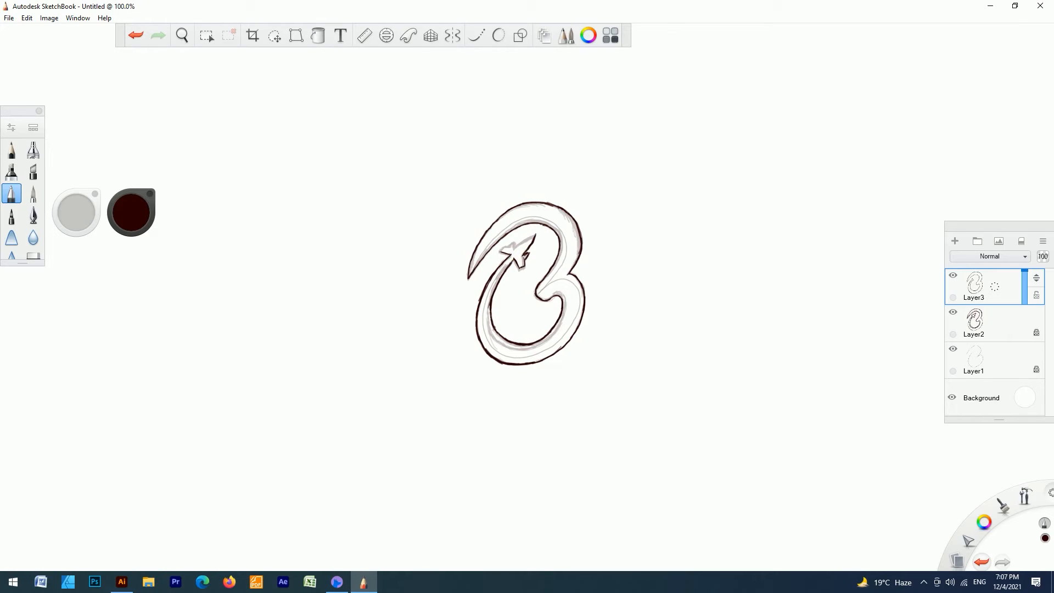
pyautogui.moveTo(512, 251)
pyautogui.mouseDown()
pyautogui.moveTo(521, 257)
pyautogui.moveTo(514, 249)
pyautogui.mouseUp()
pyautogui.hotkey('ctrl', 'z')
pyautogui.moveTo(528, 259)
pyautogui.mouseDown()
pyautogui.moveTo(533, 268)
pyautogui.moveTo(530, 242)
pyautogui.moveTo(514, 248)
pyautogui.mouseUp()
pyautogui.moveTo(515, 247); pyautogui.dragTo(502, 250)
pyautogui.moveTo(500, 252)
pyautogui.mouseDown()
pyautogui.moveTo(521, 256)
pyautogui.moveTo(527, 244)
pyautogui.mouseUp()
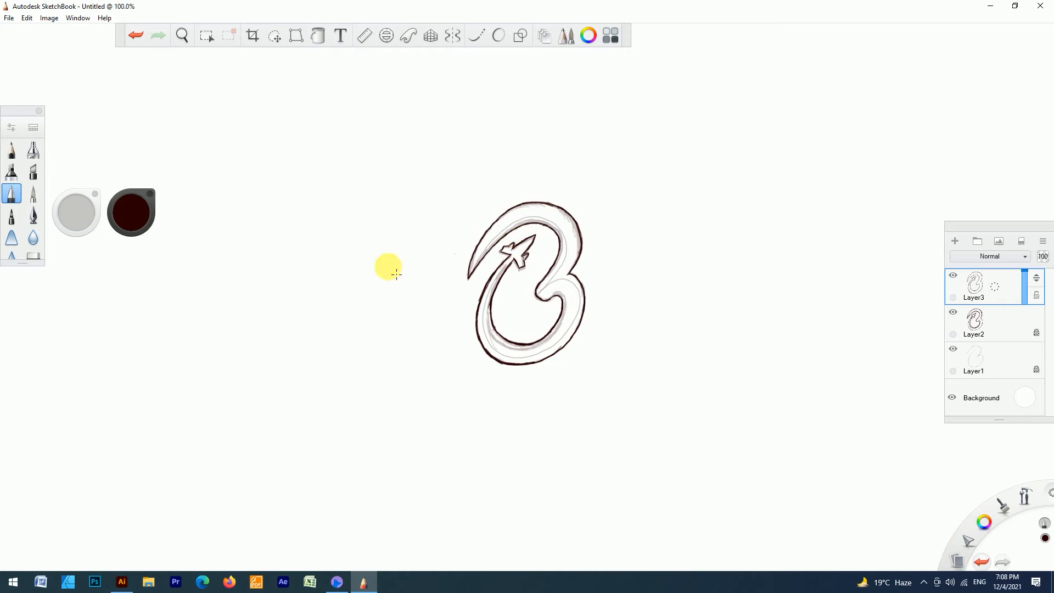
pyautogui.click(953, 312)
pyautogui.click(954, 348)
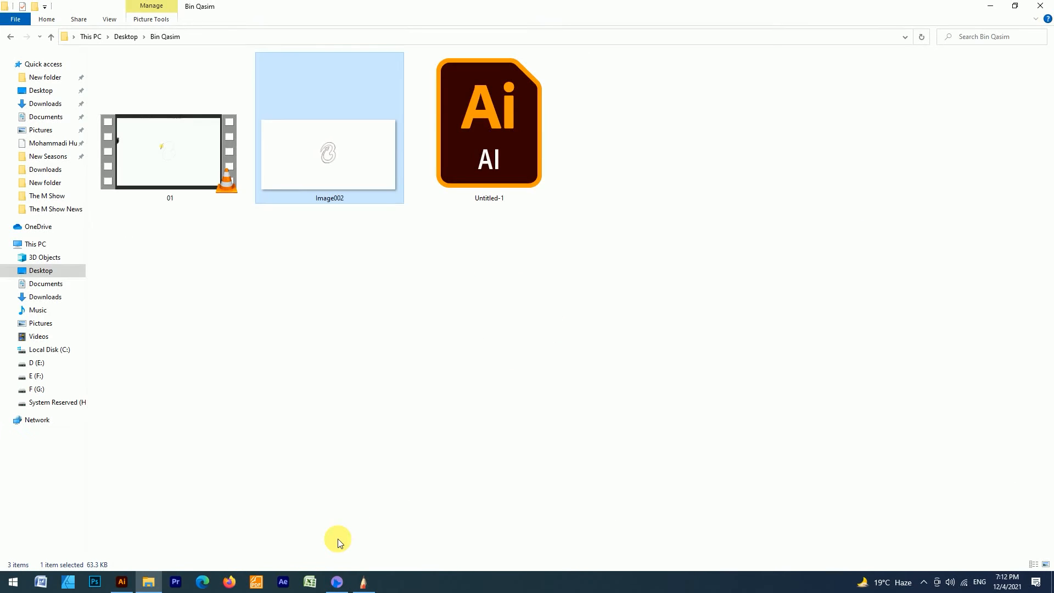
# Place Image002 from the Bin Qasim folder in Illustrator's Untitled-1 document and crop it around the B sketch to about 431 by 574 px
pyautogui.moveTo(351, 164); pyautogui.dragTo(456, 342)
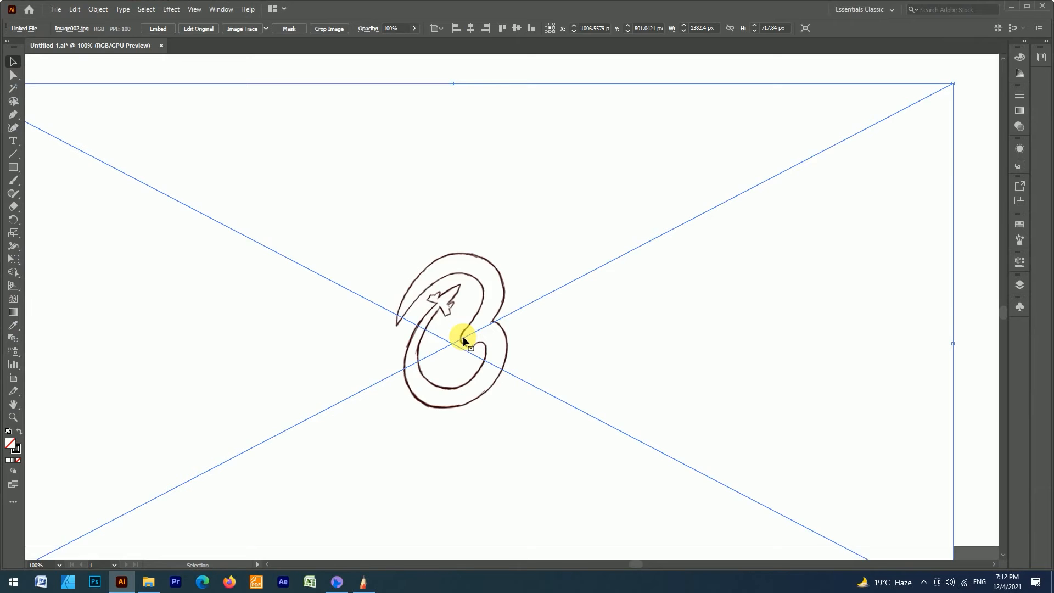
pyautogui.moveTo(483, 356); pyautogui.dragTo(510, 318)
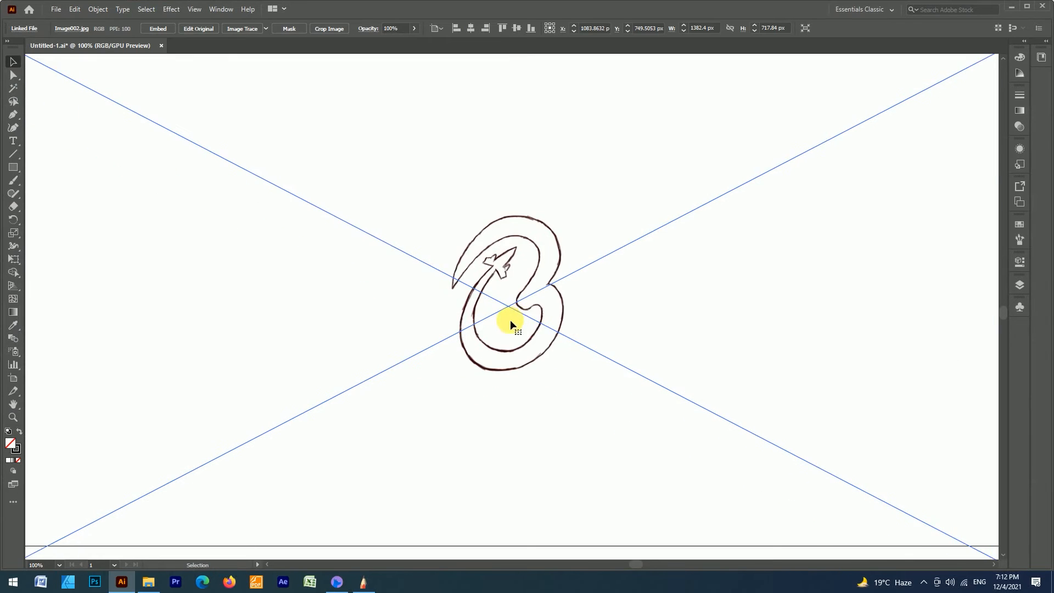
pyautogui.rightClick(516, 312)
pyautogui.click(563, 358)
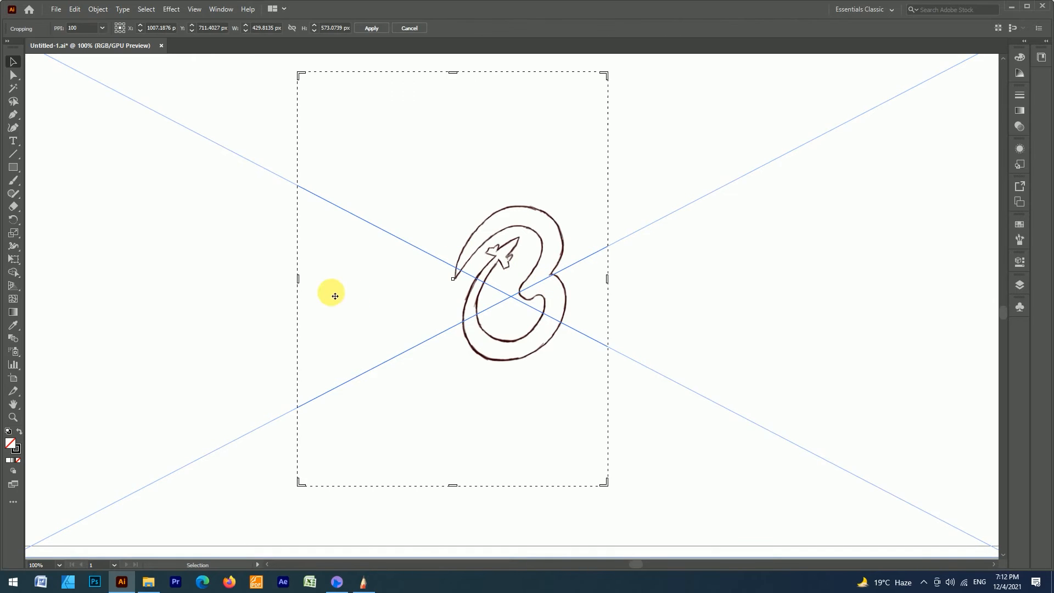
pyautogui.moveTo(337, 294); pyautogui.dragTo(404, 295)
pyautogui.press('Return')
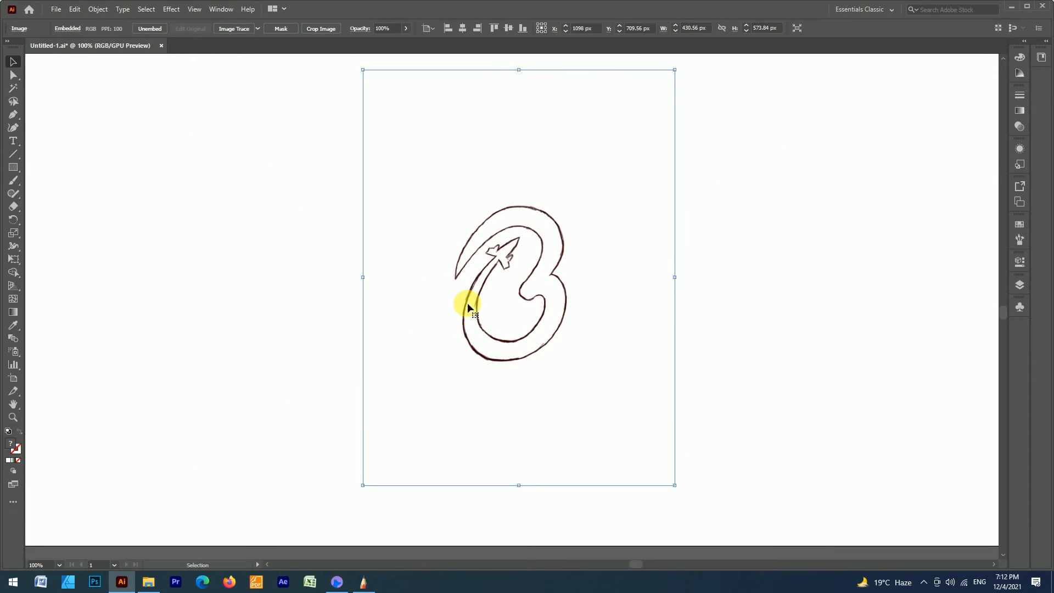
# Enlarge the cropped sketch proportionally from its centre to about 743 px wide and set its opacity to 21%
pyautogui.moveTo(675, 277); pyautogui.dragTo(788, 277)
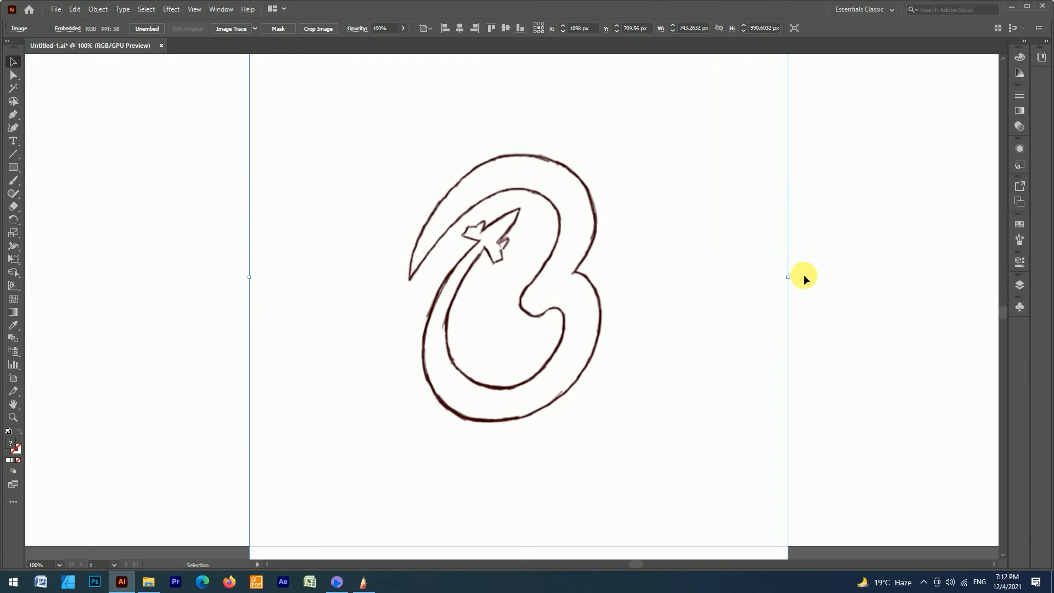
pyautogui.click(1020, 262)
pyautogui.click(952, 281)
pyautogui.moveTo(954, 295); pyautogui.dragTo(917, 294)
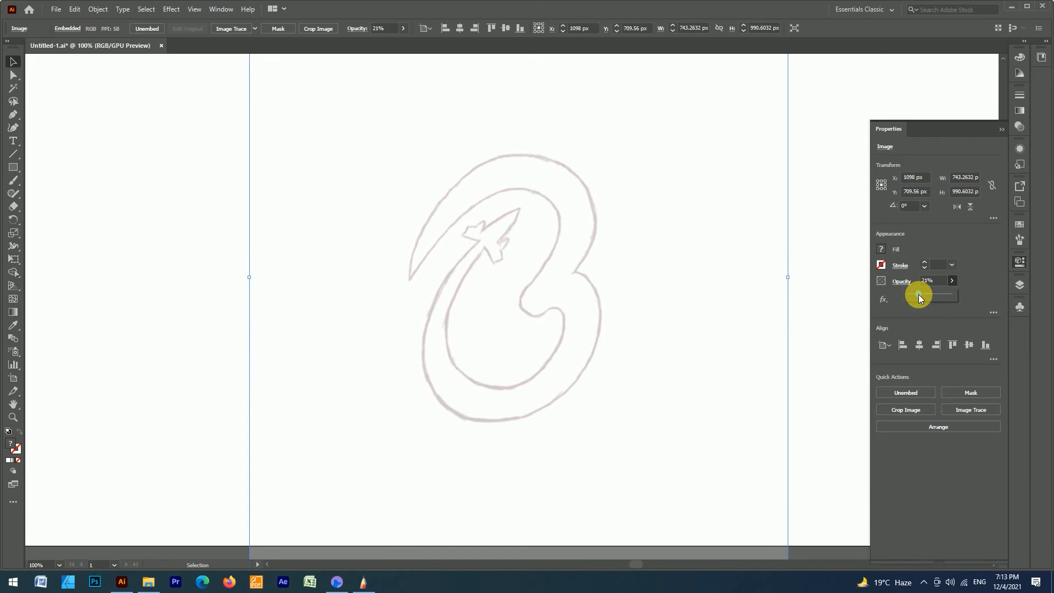
pyautogui.click(1008, 128)
# Lock Layer 1, which holds the faded sketch image
pyautogui.click(1019, 284)
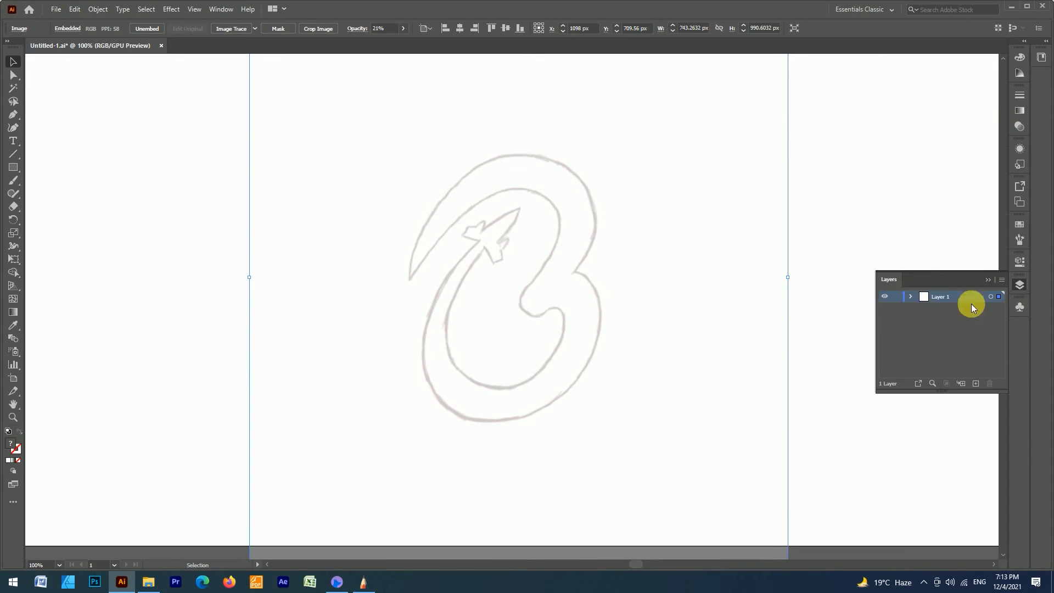
pyautogui.click(897, 297)
pyautogui.click(989, 281)
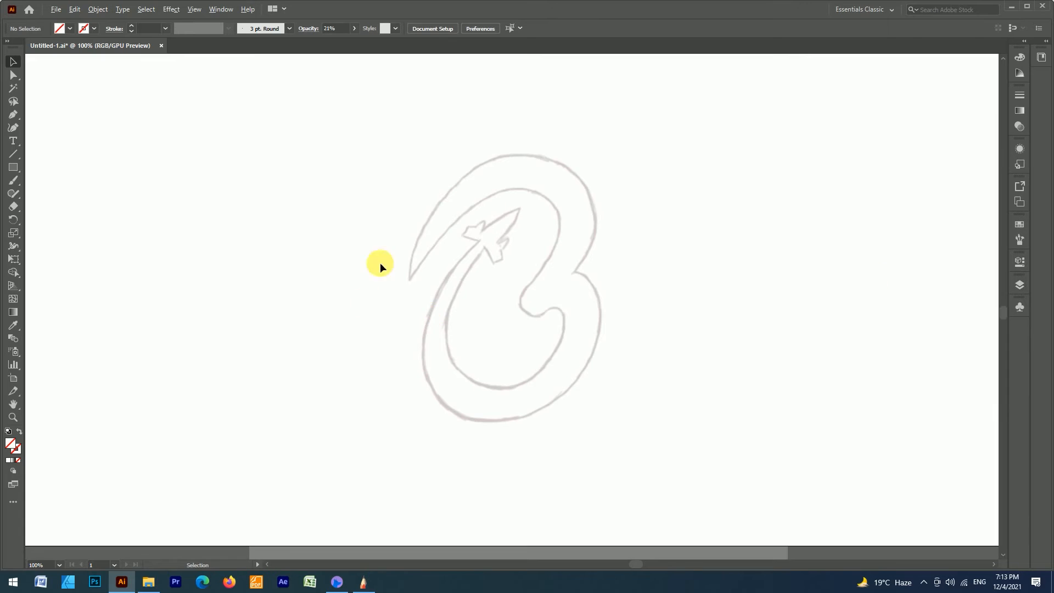
# Start a Pen path at the B sketch's pointed tip and trace the outer upper curve to a corner at the notch between the bowls
pyautogui.hotkey('ctrl', '=')
pyautogui.scroll(2, 477, 176)
pyautogui.press('p')
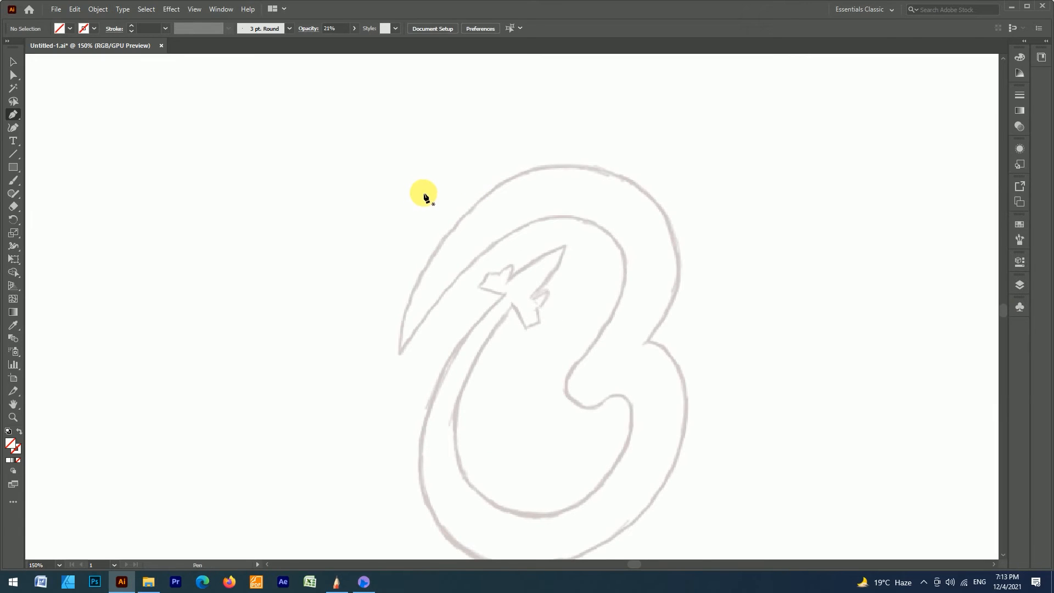
pyautogui.click(400, 356)
pyautogui.scroll(1, 565, 172)
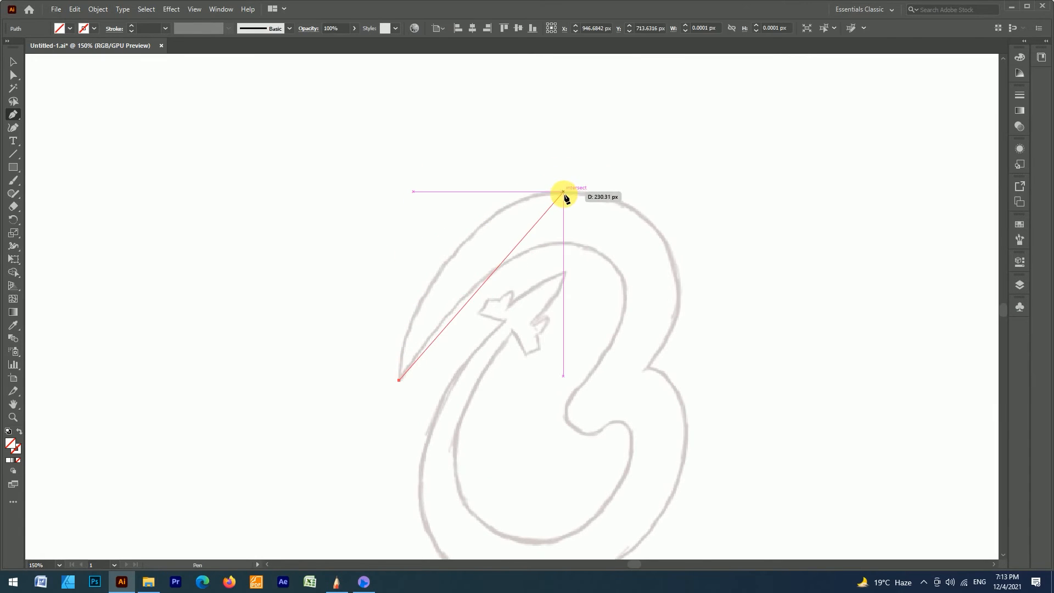
pyautogui.moveTo(566, 192)
pyautogui.mouseDown()
pyautogui.moveTo(620, 171)
pyautogui.moveTo(730, 172)
pyautogui.moveTo(697, 183)
pyautogui.moveTo(702, 192)
pyautogui.mouseUp()
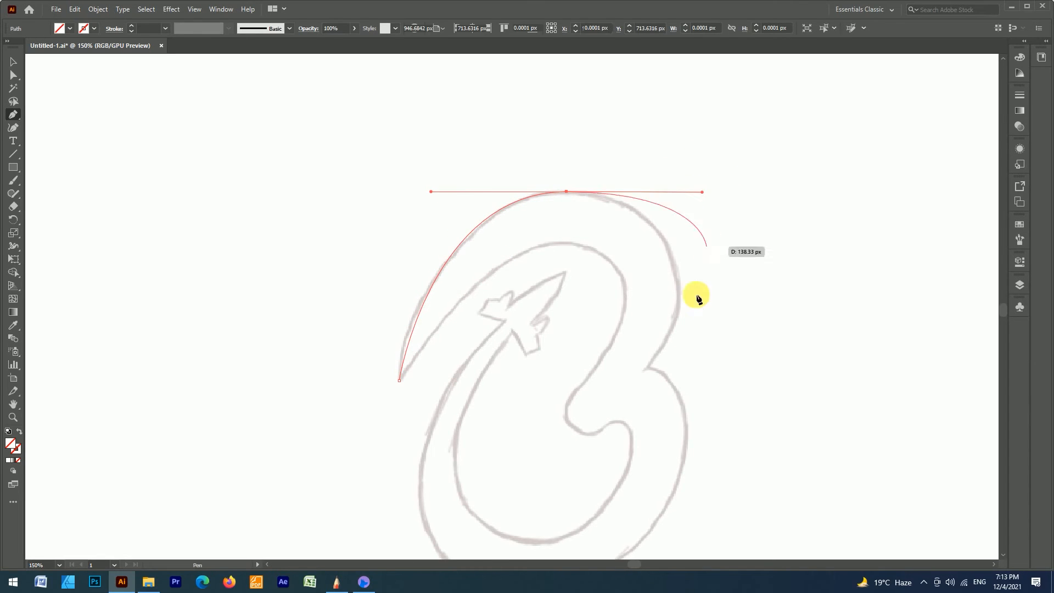
pyautogui.moveTo(648, 368); pyautogui.dragTo(598, 408)
pyautogui.scroll(-5, 602, 407)
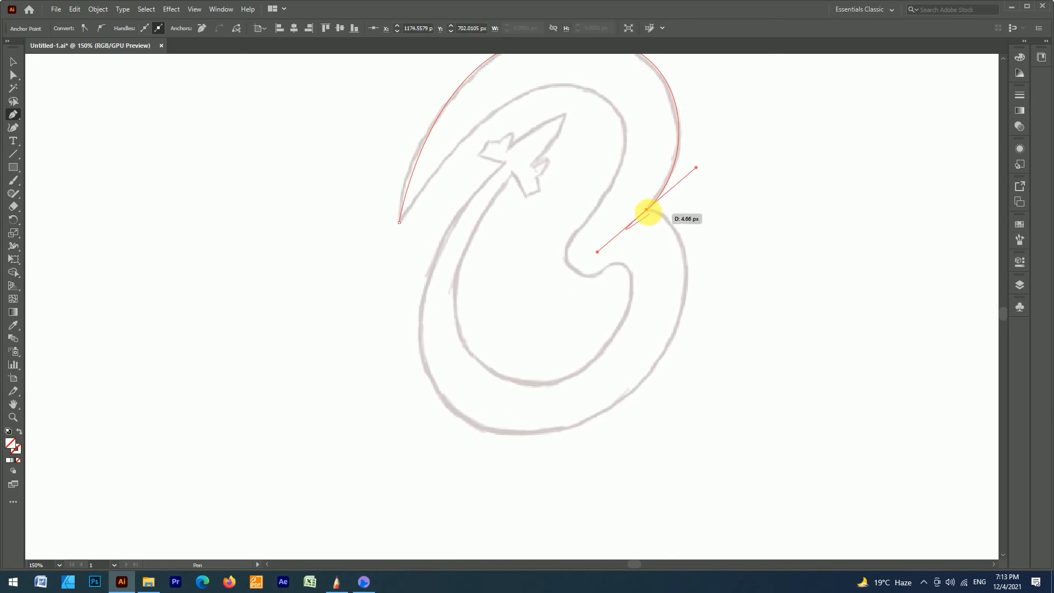
pyautogui.click(646, 209)
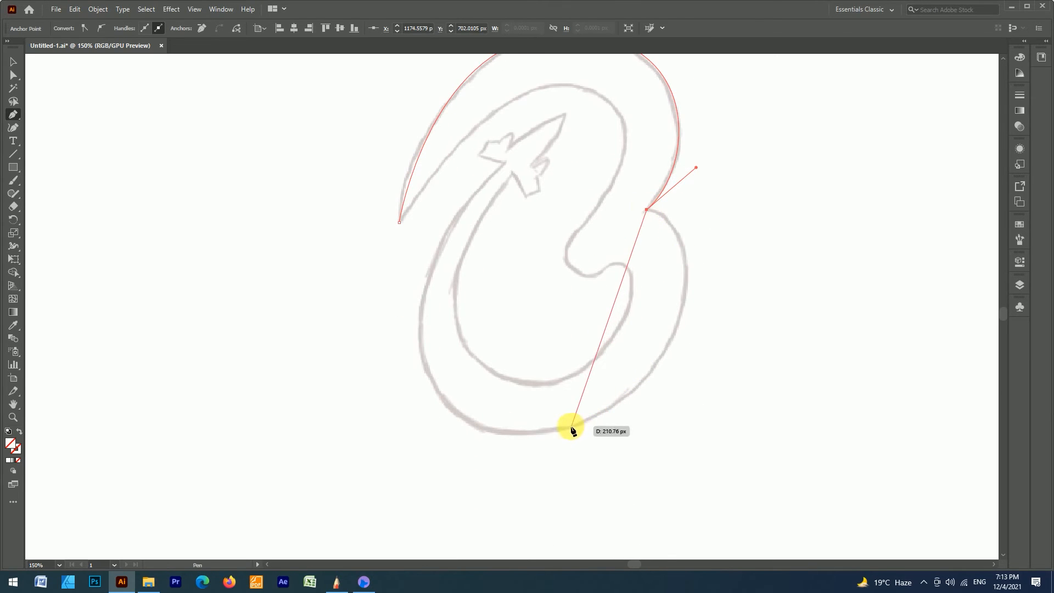
# Continue the path around the outside of the B's lower bowl and up the trail to a corner at the airplane's tail
pyautogui.moveTo(569, 427); pyautogui.dragTo(365, 529)
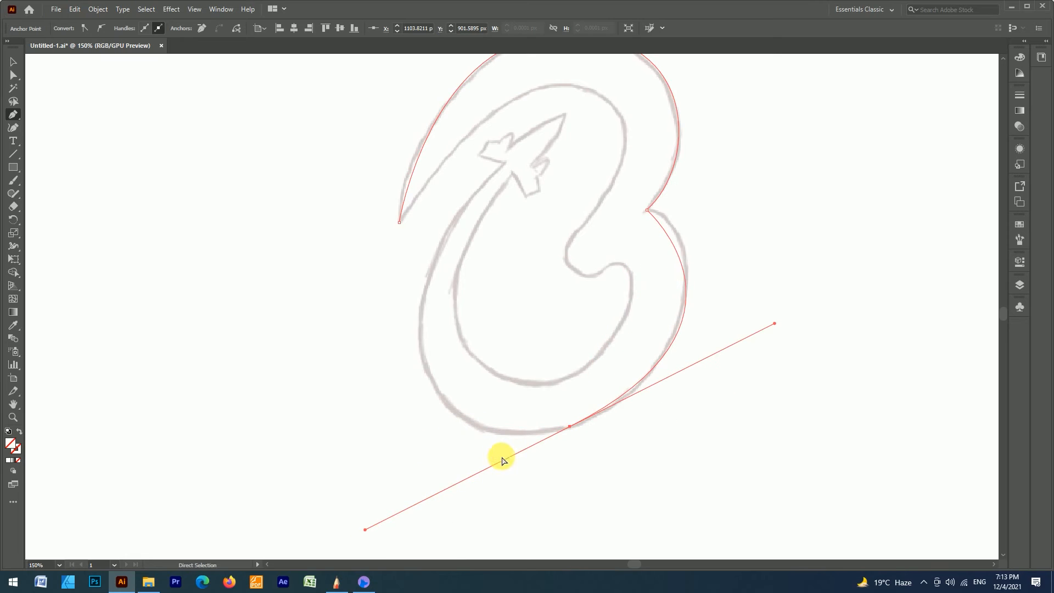
pyautogui.hotkey('ctrl', 'z')
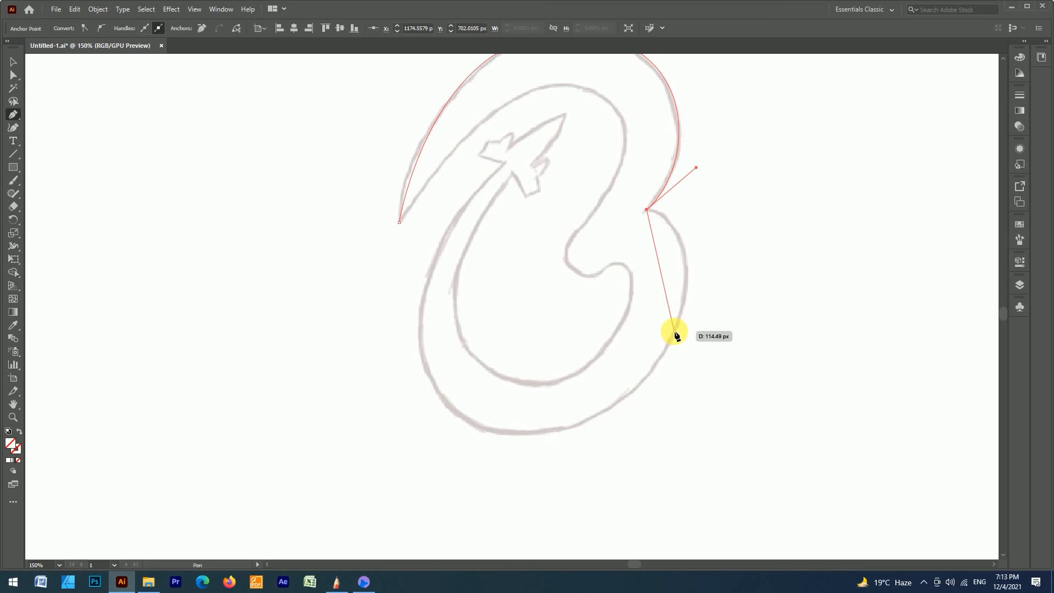
pyautogui.moveTo(674, 331); pyautogui.dragTo(636, 437)
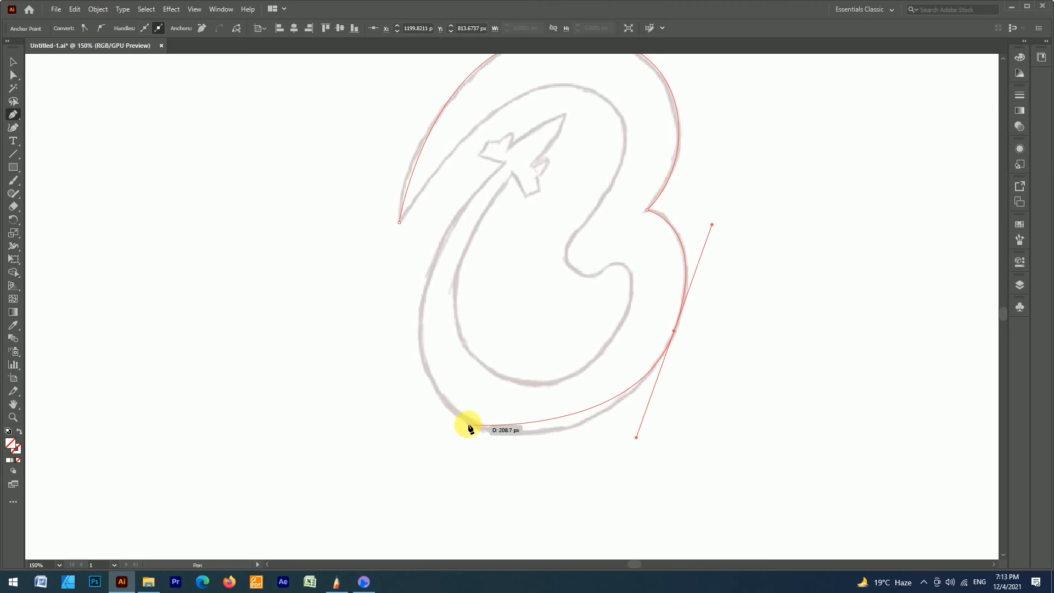
pyautogui.moveTo(469, 421); pyautogui.dragTo(421, 396)
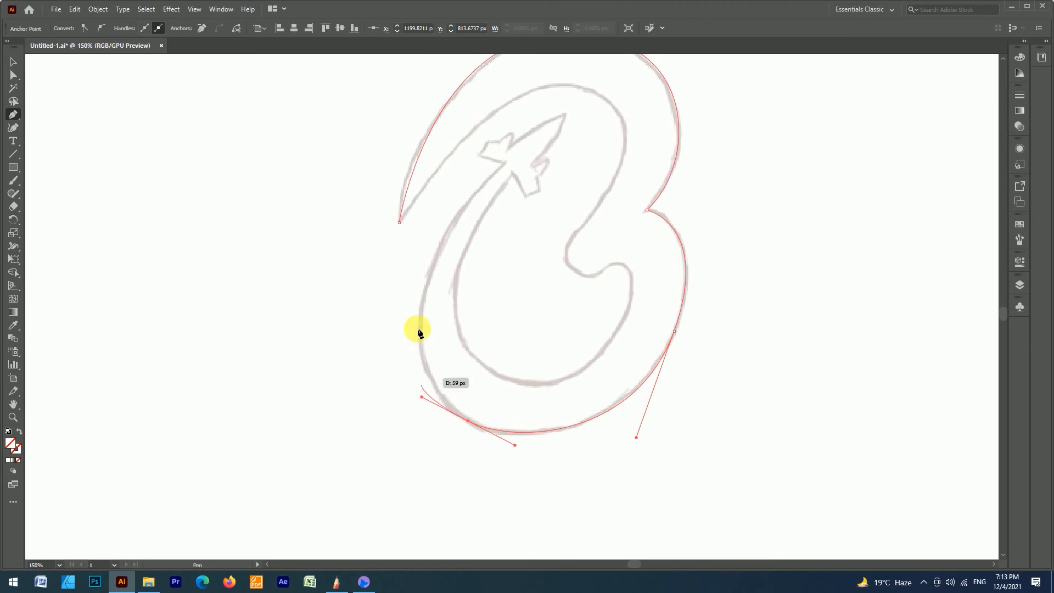
pyautogui.scroll(1, 436, 267)
pyautogui.scroll(-1, 445, 278)
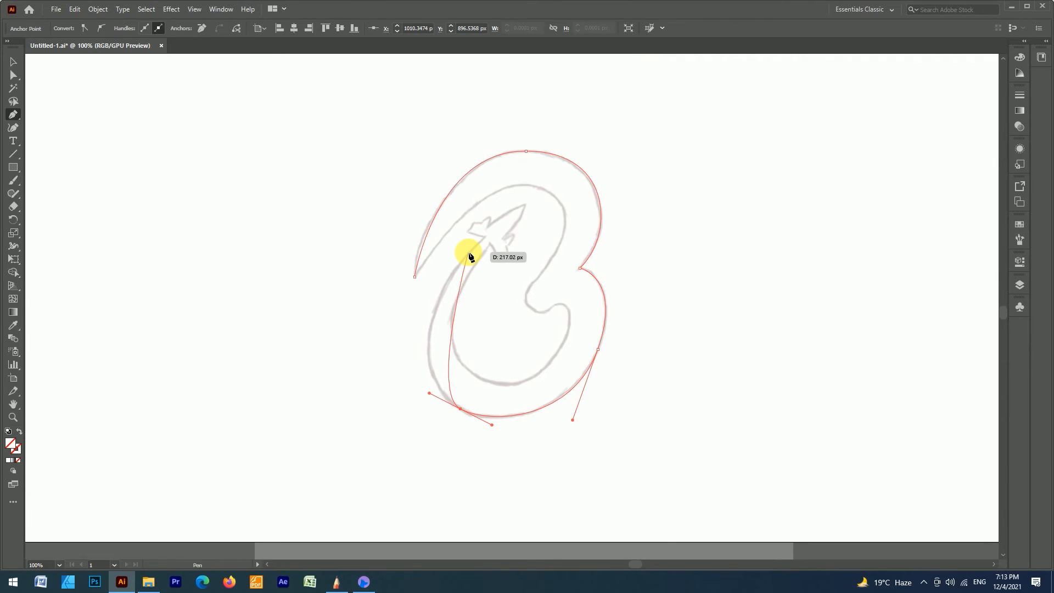
pyautogui.moveTo(469, 251); pyautogui.dragTo(537, 176)
pyautogui.scroll(2, 439, 207)
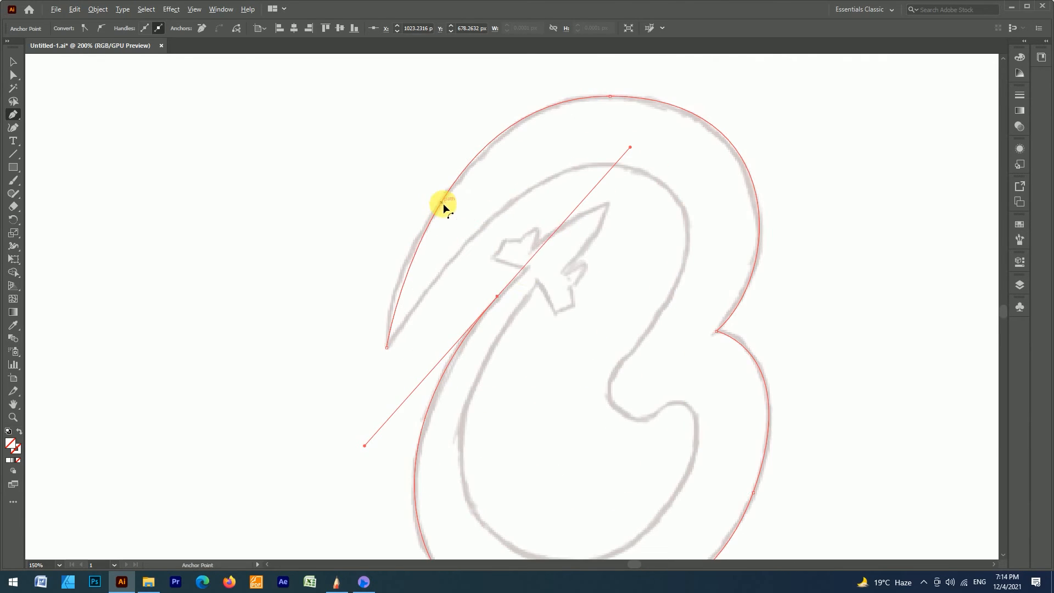
pyautogui.click(497, 297)
pyautogui.moveTo(497, 297); pyautogui.dragTo(518, 265)
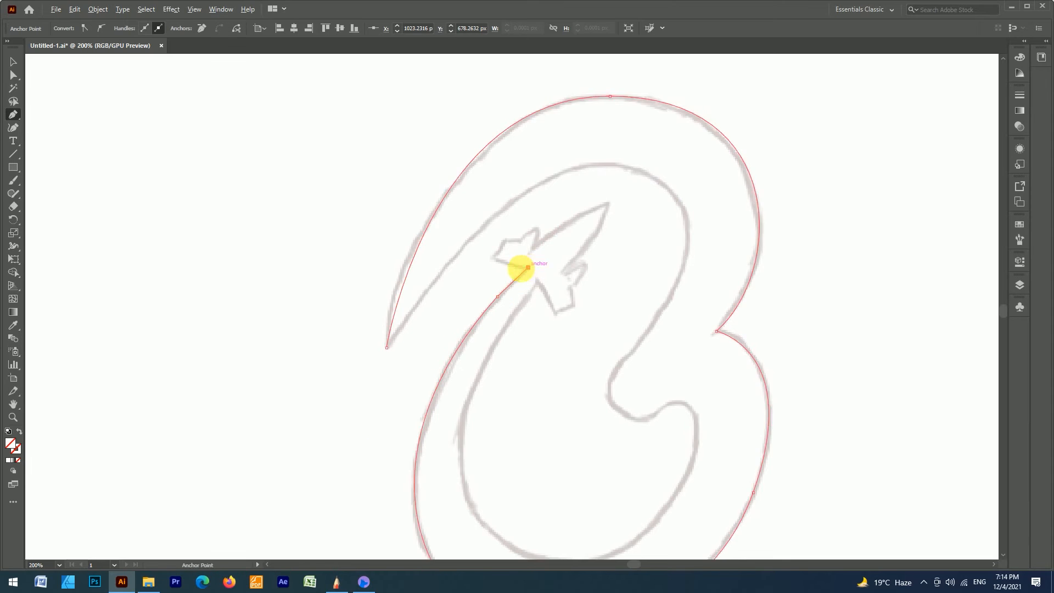
# Trace the airplane's upper-left tailplane and wing with straight and curved segments, ending in a corner where the wing meets the fuselage
pyautogui.scroll(4, 492, 263)
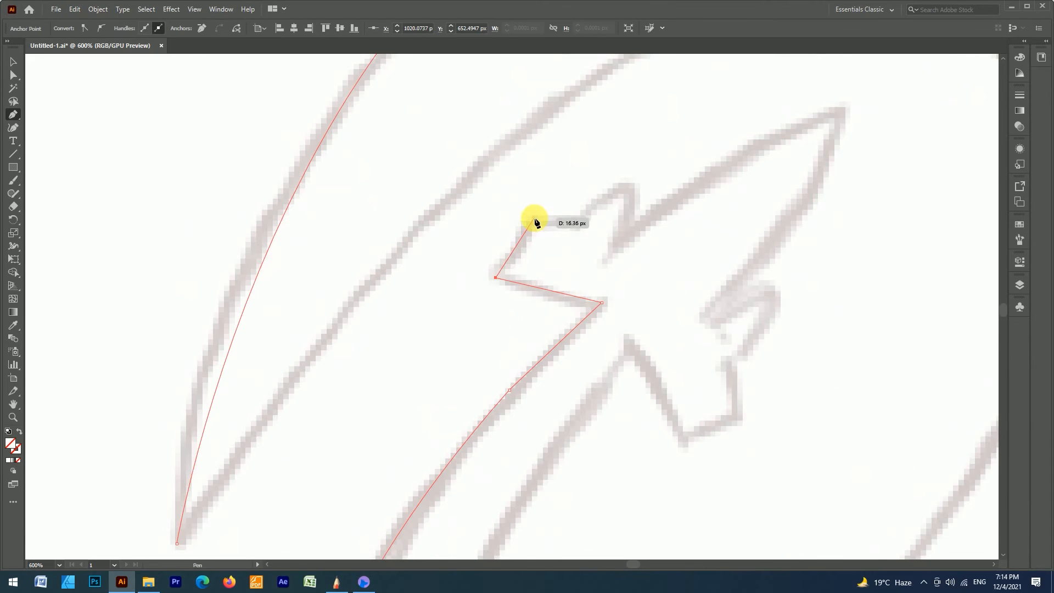
pyautogui.click(534, 218)
pyautogui.click(577, 224)
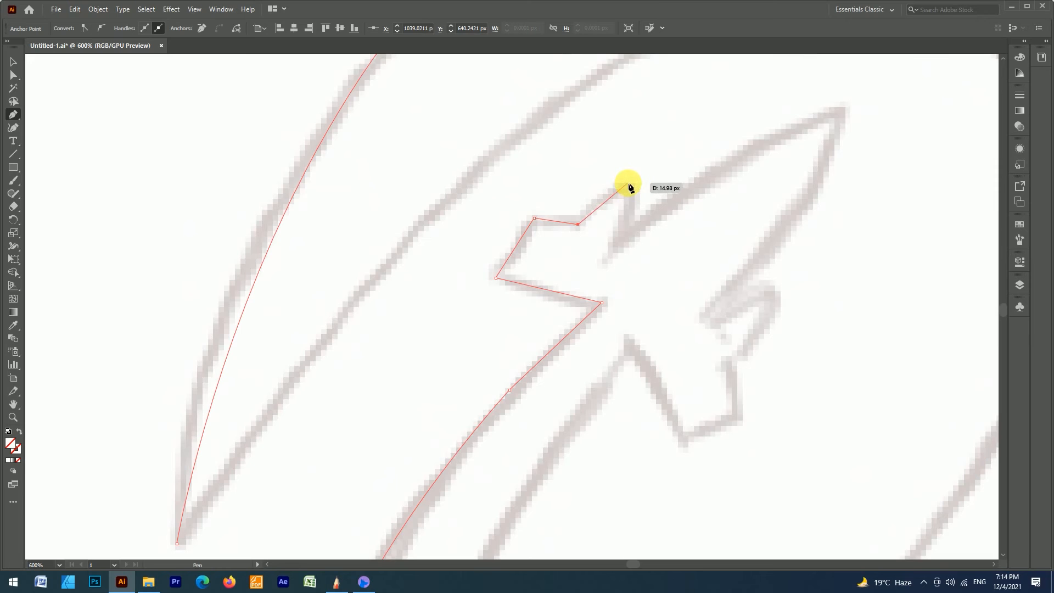
pyautogui.moveTo(631, 184); pyautogui.dragTo(665, 175)
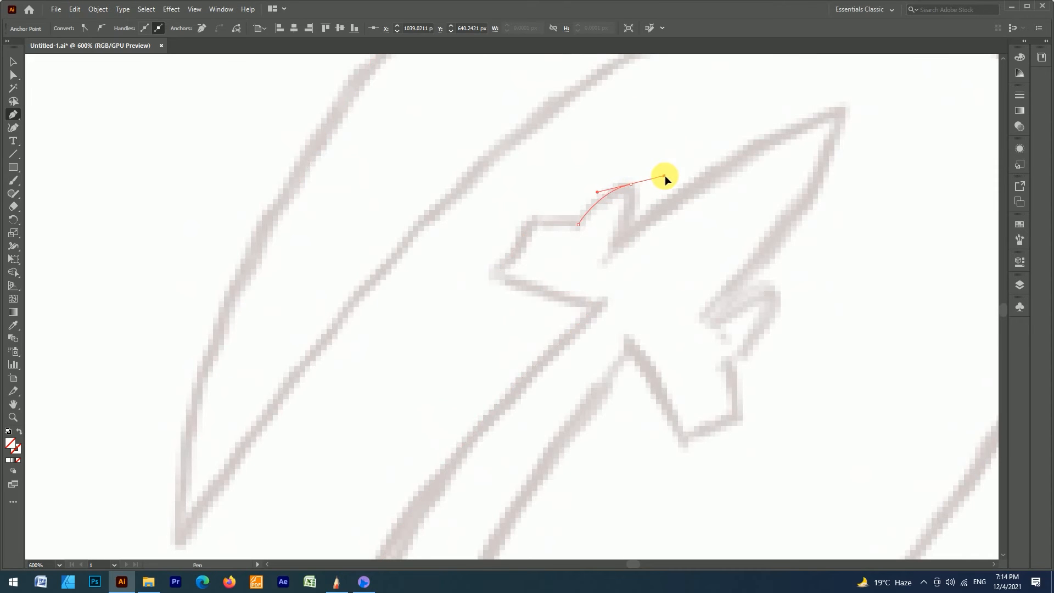
pyautogui.click(630, 184)
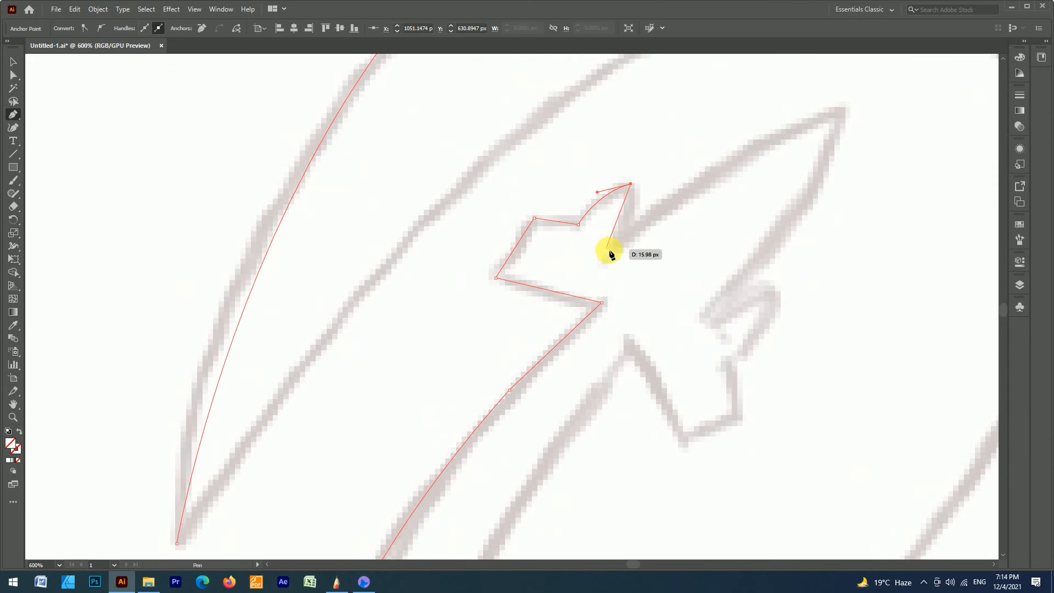
pyautogui.moveTo(608, 250); pyautogui.dragTo(579, 280)
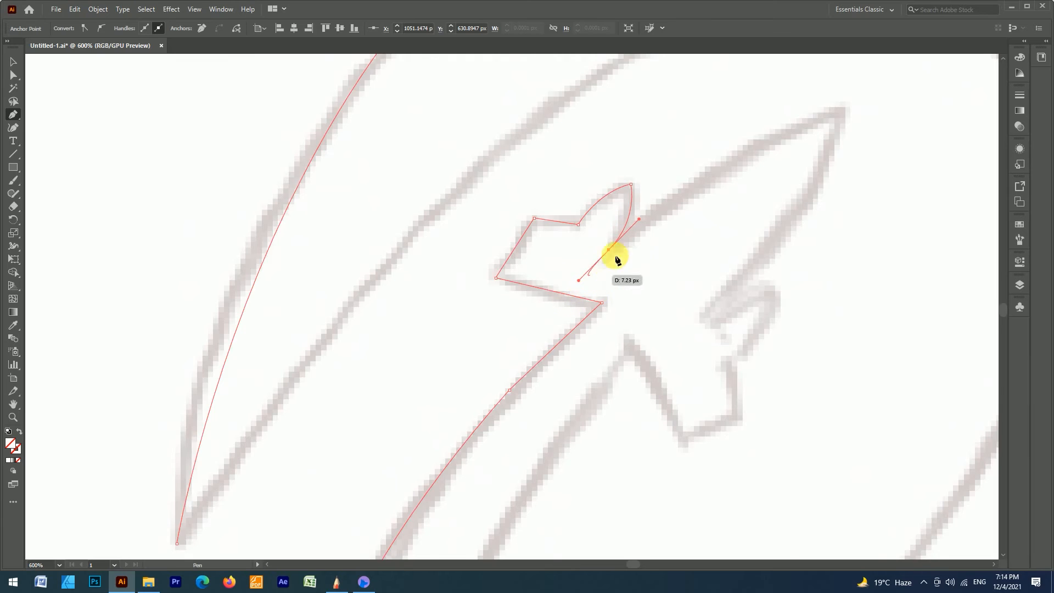
pyautogui.scroll(-1, 629, 241)
pyautogui.click(616, 247)
pyautogui.scroll(1, 625, 247)
pyautogui.scroll(-1, 625, 250)
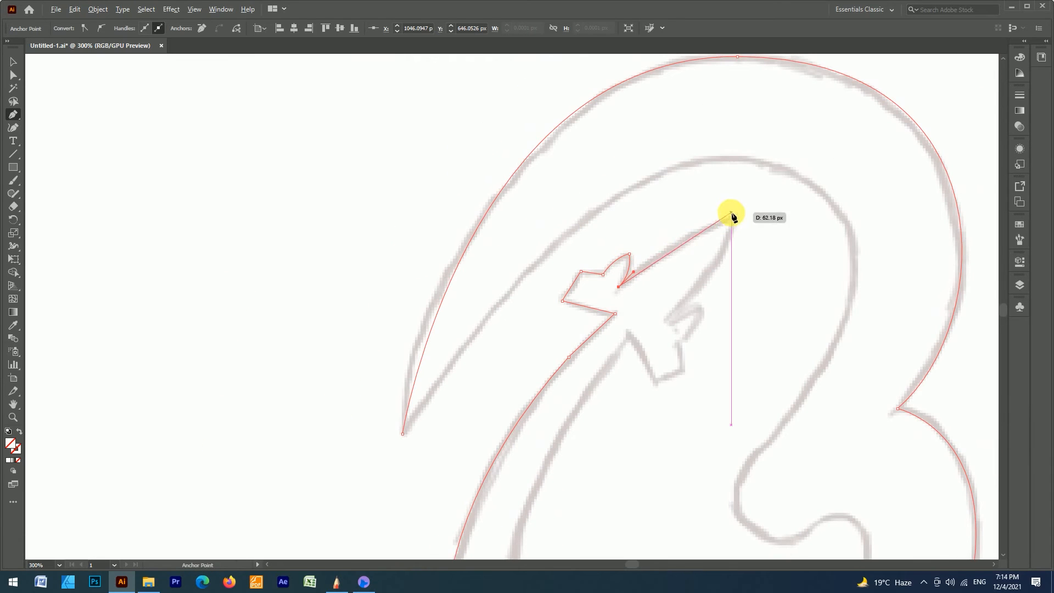
# Trace both sides of the airplane's fuselage around the pointed nose, with corners at the nose and the lower-right wing root
pyautogui.moveTo(736, 218); pyautogui.dragTo(784, 211)
pyautogui.click(736, 219)
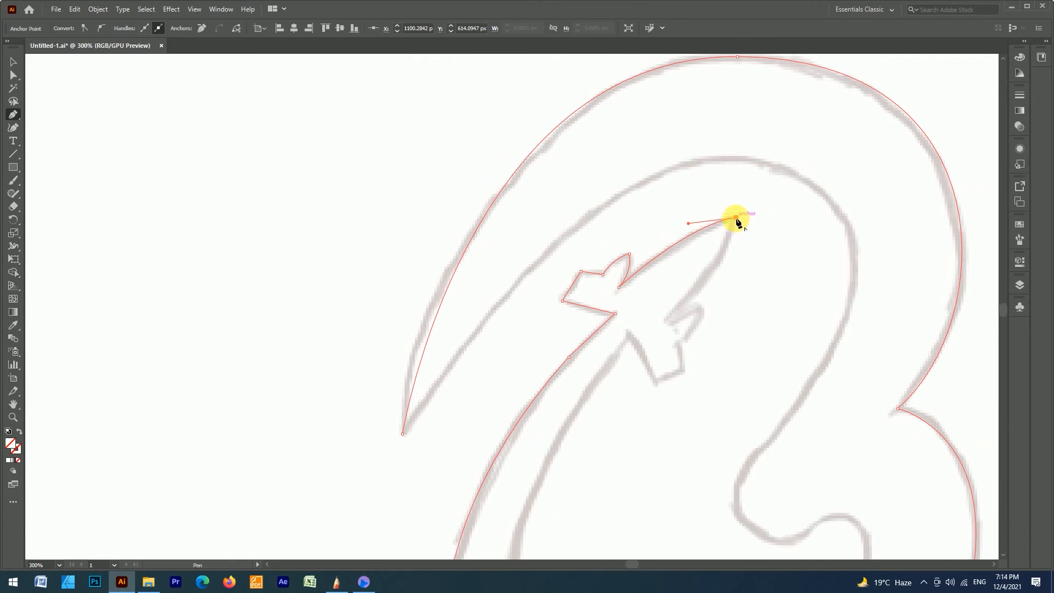
pyautogui.moveTo(667, 324); pyautogui.dragTo(599, 377)
pyautogui.scroll(1, 747, 309)
pyautogui.scroll(1, 748, 309)
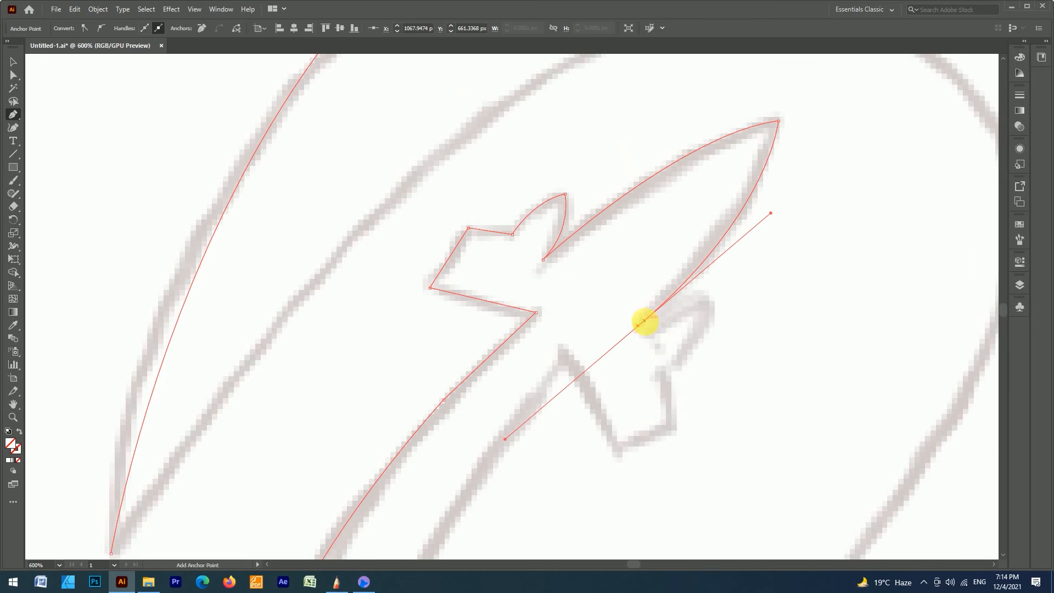
pyautogui.click(639, 327)
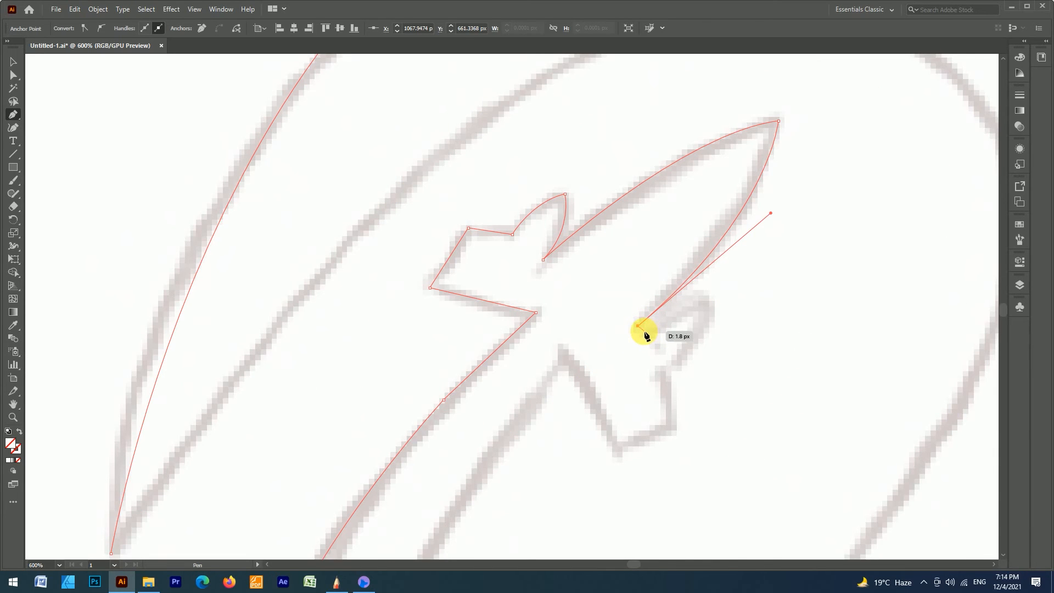
# Trace the airplane's lower-right wing and tailplane back to the tail, where the inner edge of the trail begins
pyautogui.click(644, 331)
pyautogui.moveTo(710, 296); pyautogui.dragTo(737, 296)
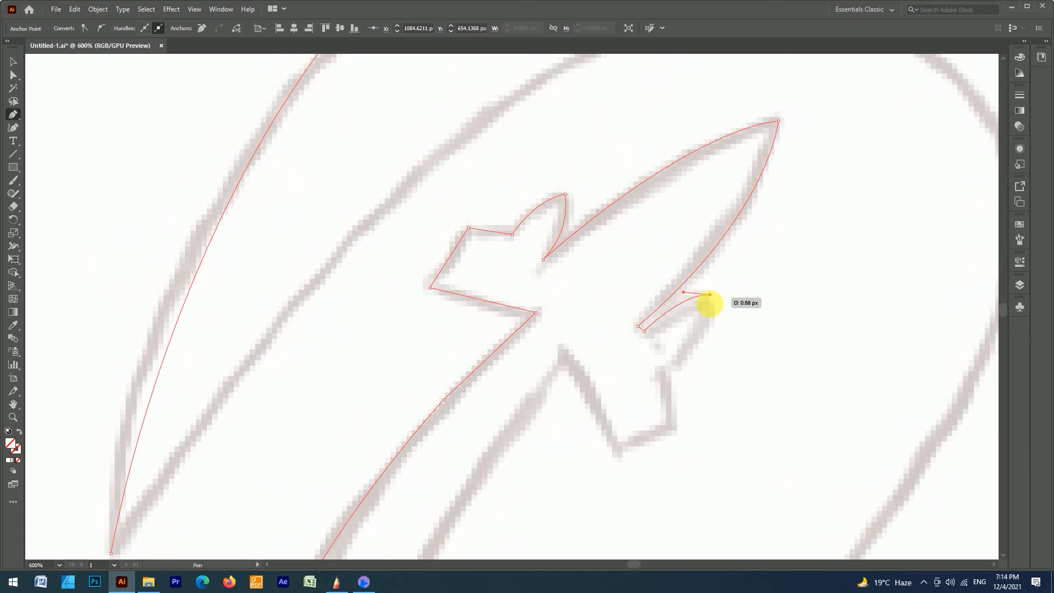
pyautogui.moveTo(666, 370); pyautogui.dragTo(617, 405)
pyautogui.scroll(-1, 663, 370)
pyautogui.click(665, 345)
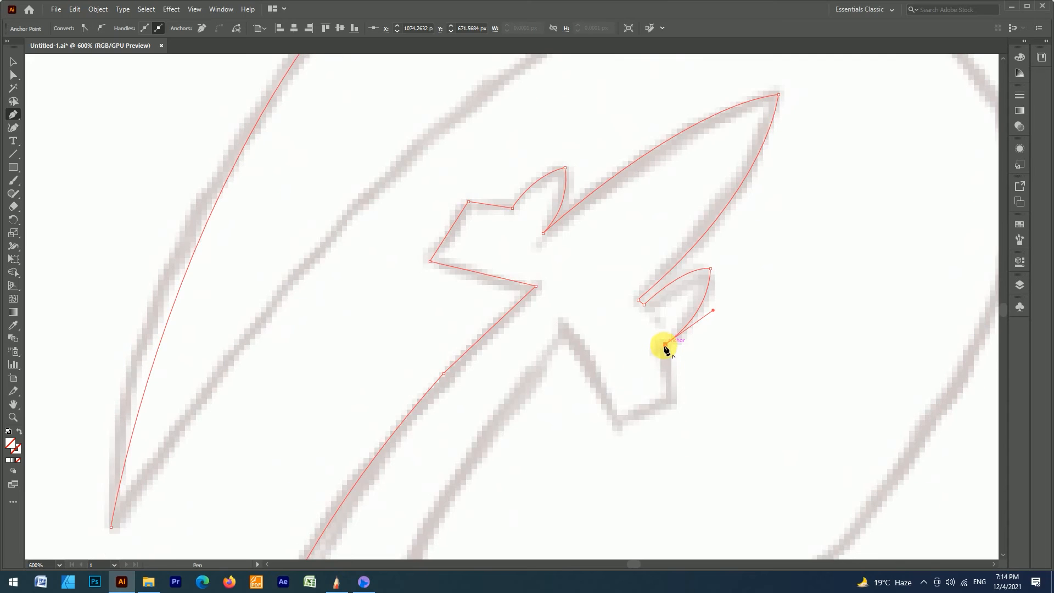
pyautogui.click(673, 401)
pyautogui.click(620, 429)
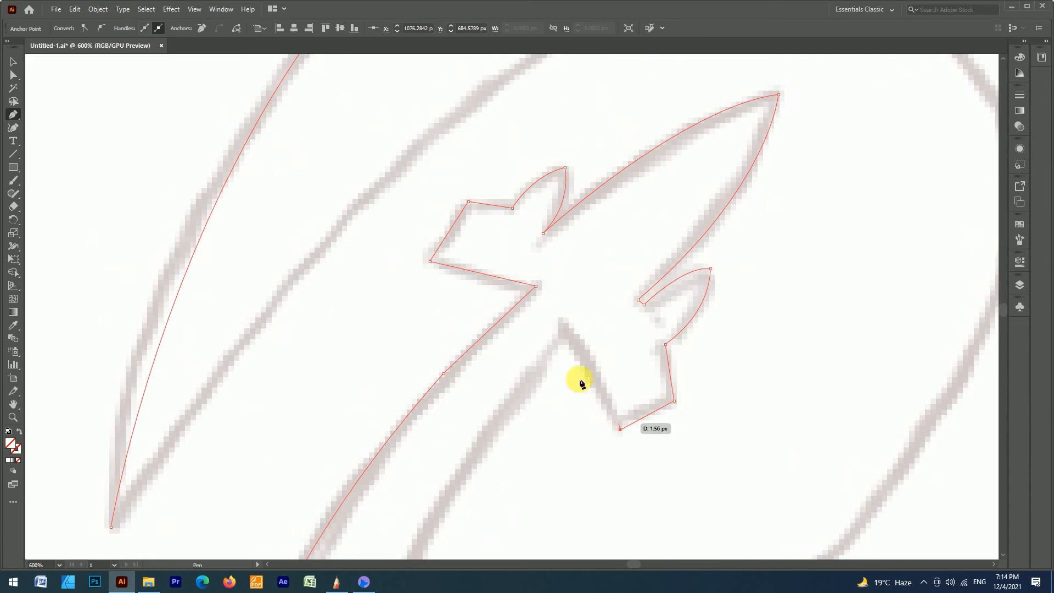
pyautogui.click(568, 334)
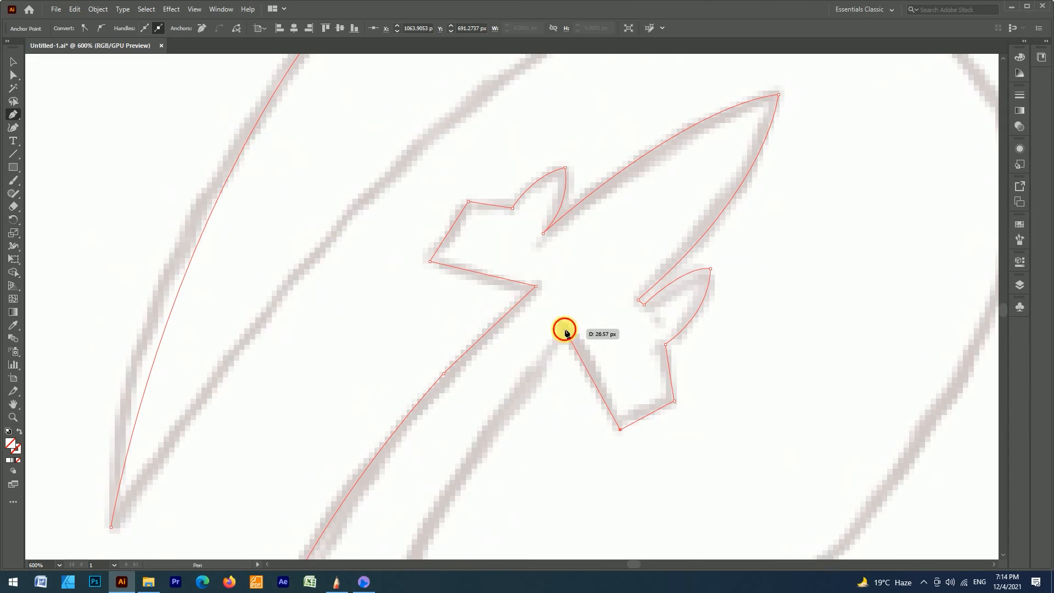
# Trace the inner curve of the B's lower bowl from the airplane's tail around the bottom and up its right side
pyautogui.scroll(-4, 565, 330)
pyautogui.scroll(-2, 560, 331)
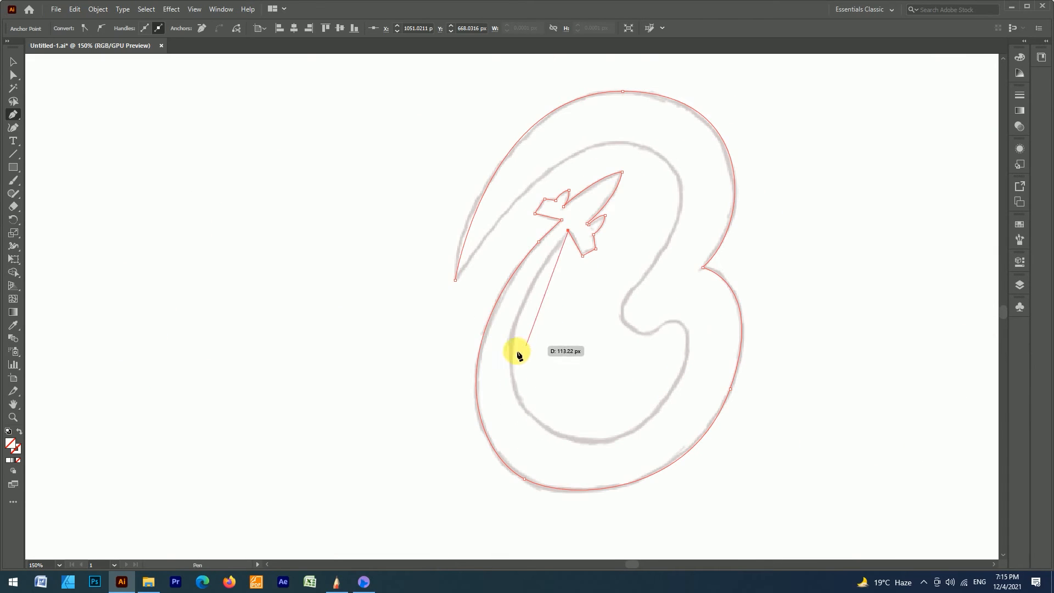
pyautogui.moveTo(517, 394); pyautogui.dragTo(543, 472)
pyautogui.moveTo(667, 397); pyautogui.dragTo(679, 357)
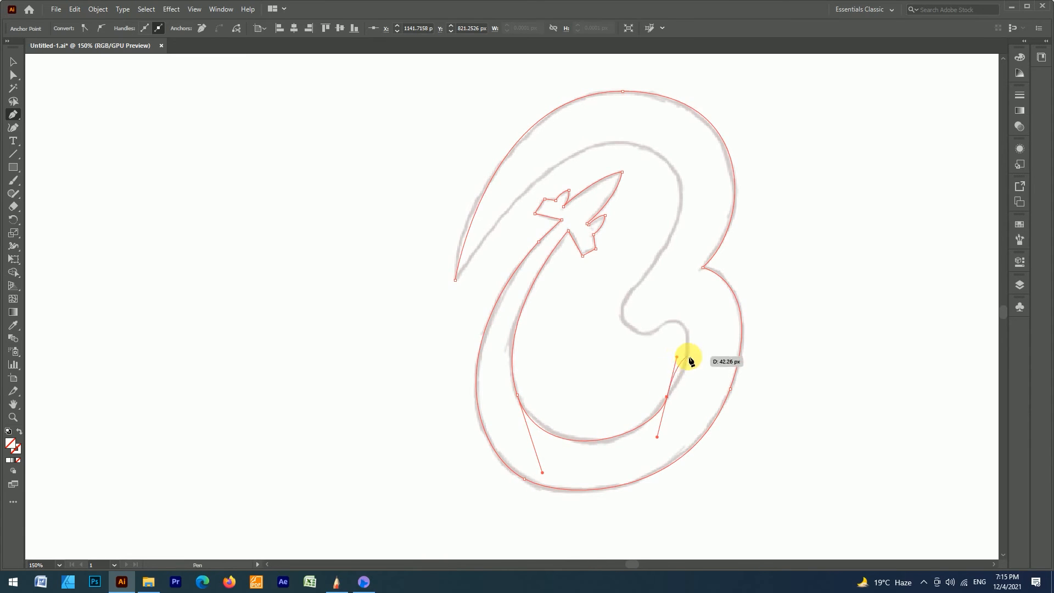
pyautogui.hotkey('ctrl', 'z')
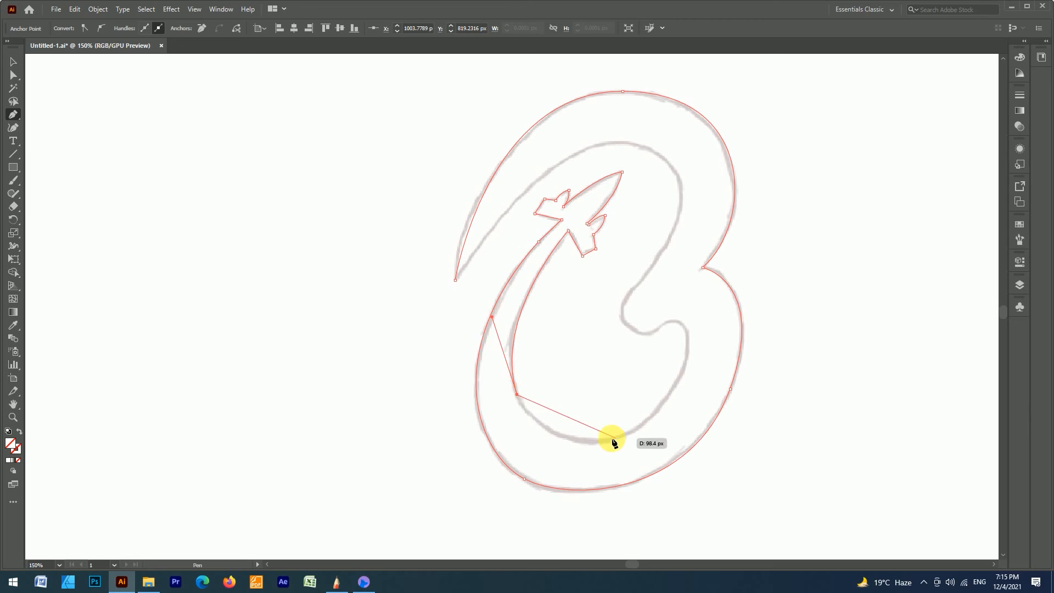
pyautogui.moveTo(598, 442); pyautogui.dragTo(661, 435)
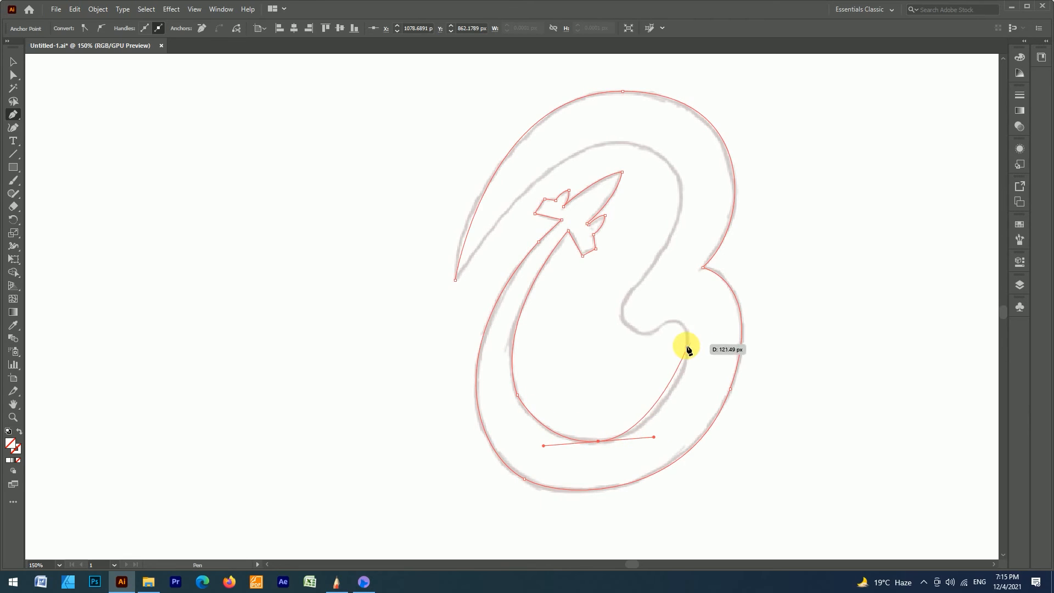
pyautogui.moveTo(688, 343)
pyautogui.mouseDown()
pyautogui.moveTo(686, 325)
pyautogui.moveTo(638, 353)
pyautogui.moveTo(576, 334)
pyautogui.mouseUp()
# Trace the inner S-shaped bend between the two bowls up to the start of the upper bowl's inner curve
pyautogui.scroll(3, 665, 324)
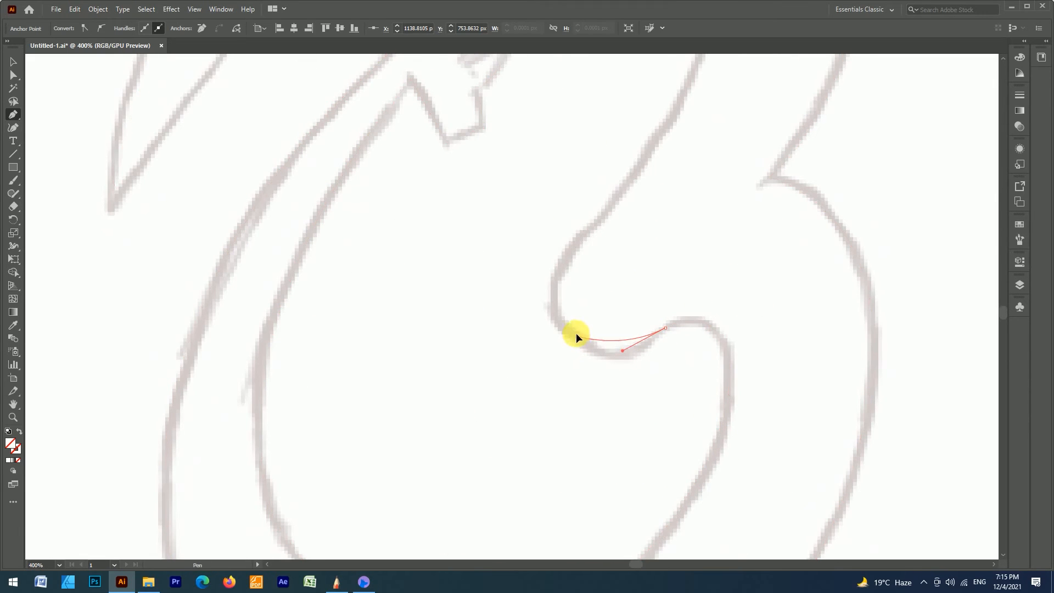
pyautogui.moveTo(661, 334); pyautogui.dragTo(558, 341)
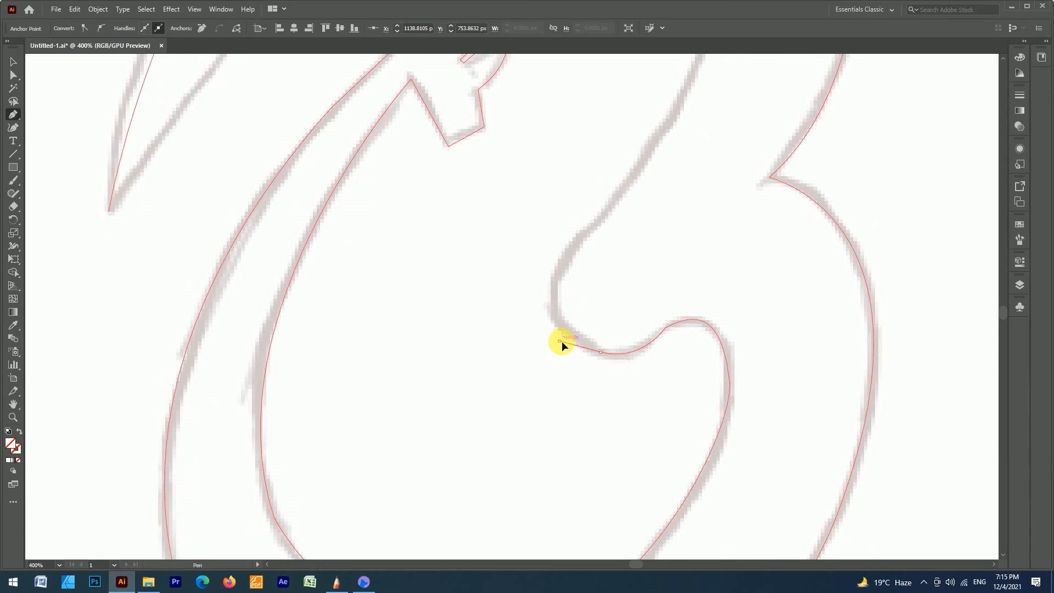
pyautogui.click(603, 351)
pyautogui.scroll(1, 556, 317)
pyautogui.moveTo(559, 339); pyautogui.dragTo(565, 323)
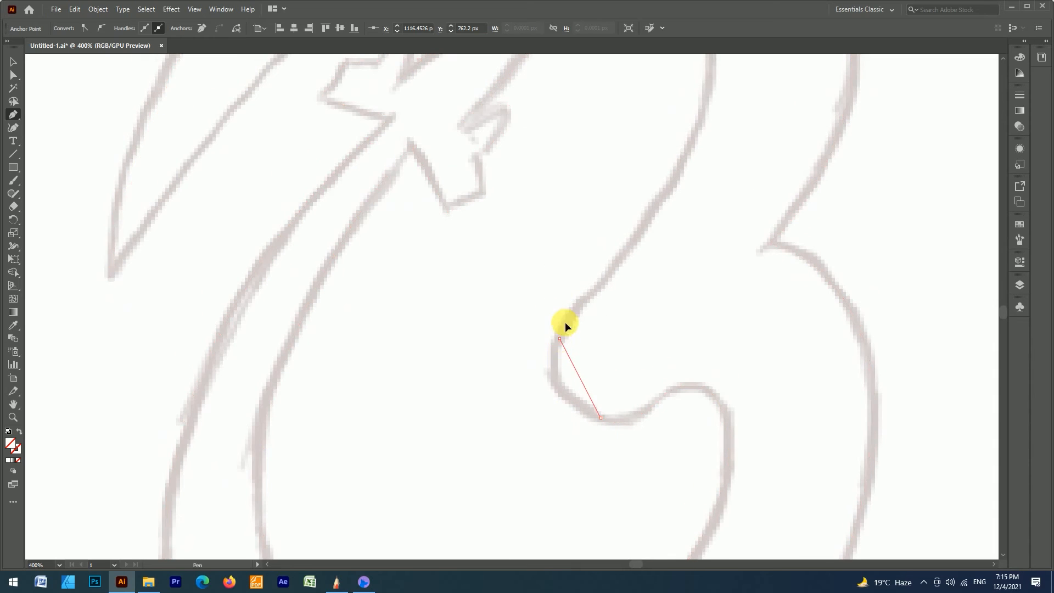
pyautogui.moveTo(585, 281); pyautogui.dragTo(577, 278)
pyautogui.scroll(1, 621, 270)
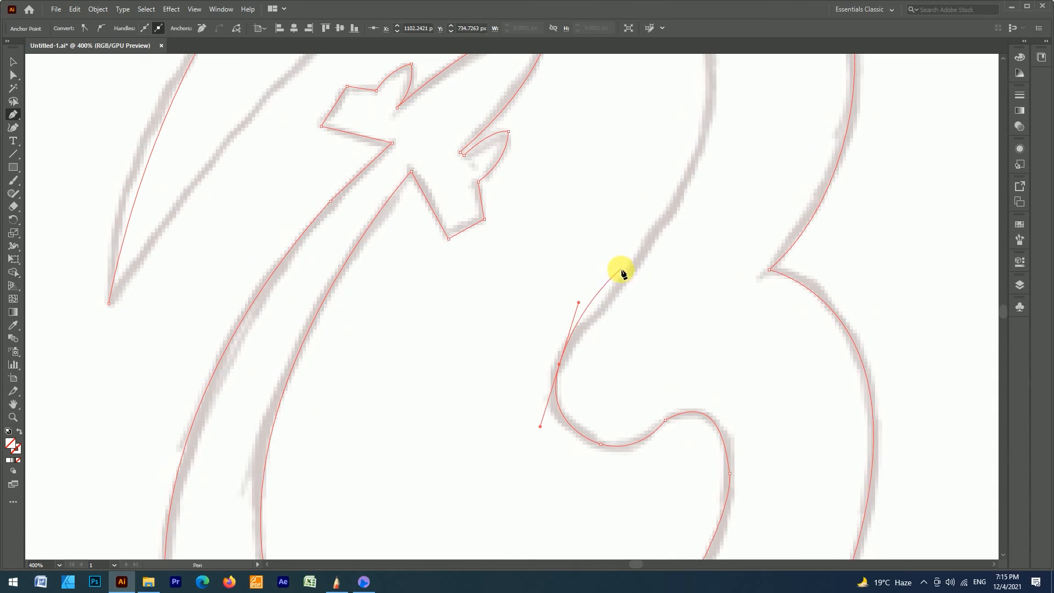
pyautogui.click(560, 365)
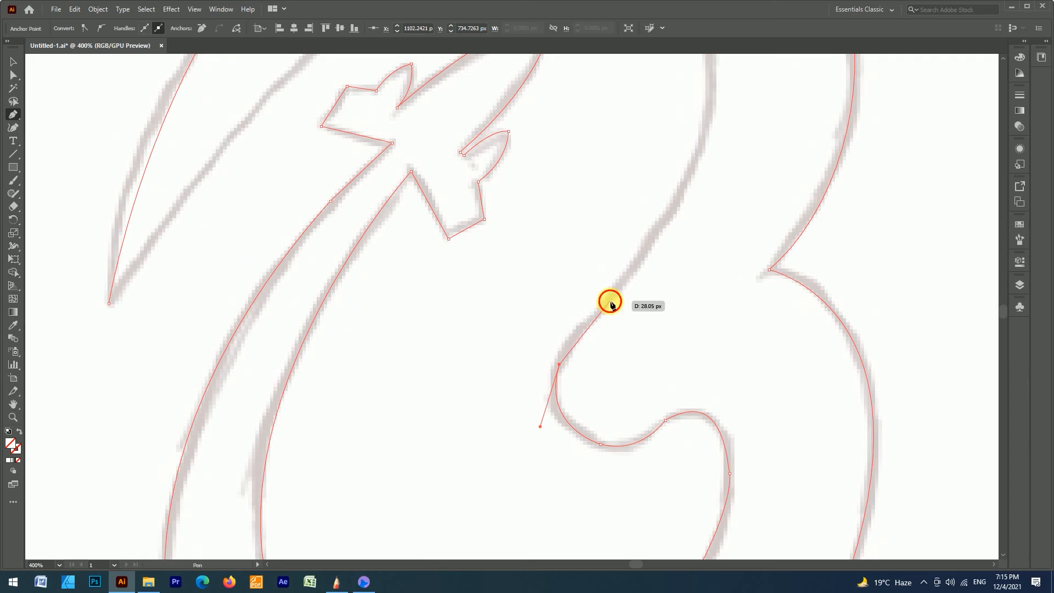
pyautogui.moveTo(608, 301); pyautogui.dragTo(648, 269)
pyautogui.scroll(-3, 649, 253)
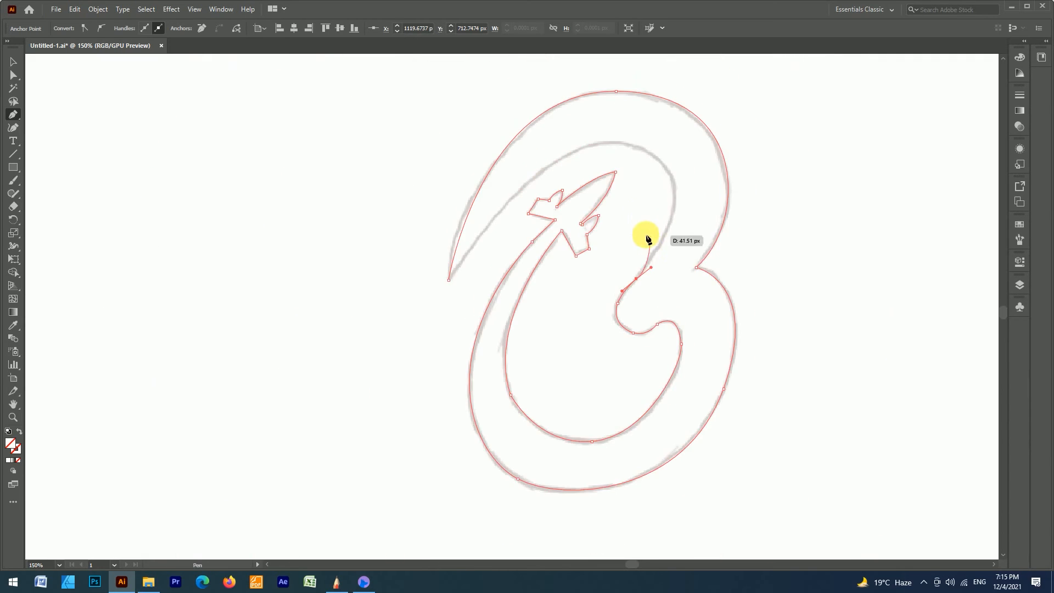
# Trace the inner curve of the upper bowl over to the sharp left tip and close the B outline there
pyautogui.scroll(4, 648, 237)
pyautogui.scroll(-2, 656, 225)
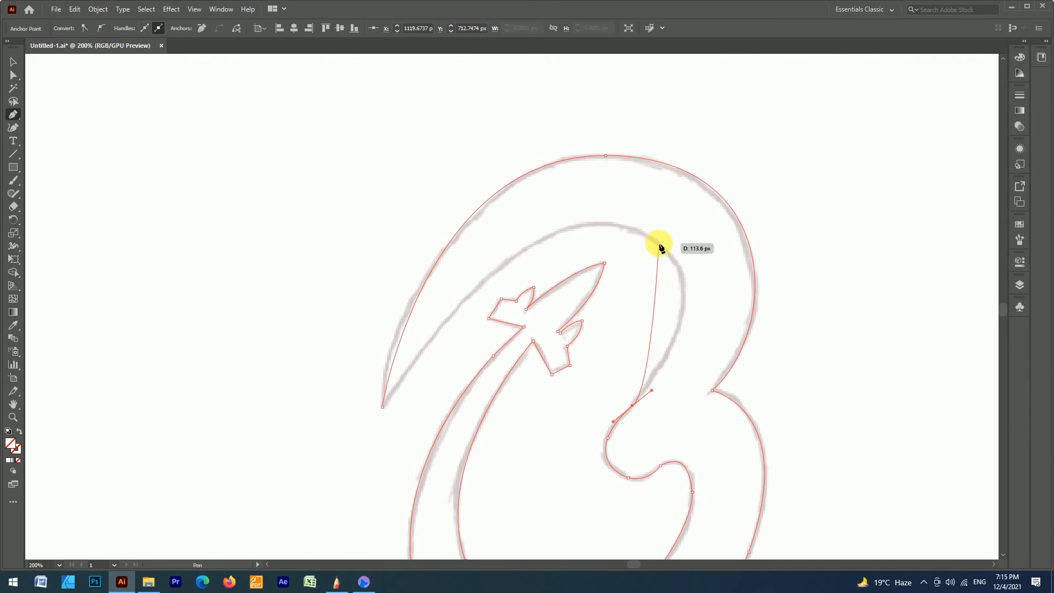
pyautogui.moveTo(662, 245); pyautogui.dragTo(611, 196)
pyautogui.moveTo(473, 292); pyautogui.dragTo(423, 344)
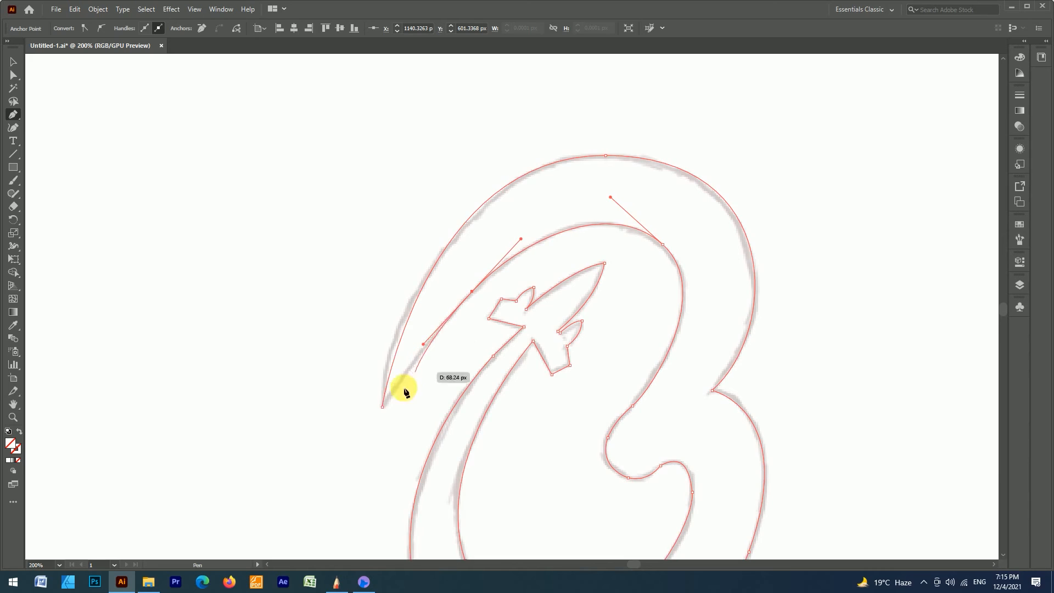
pyautogui.click(382, 406)
pyautogui.scroll(-2, 200, 173)
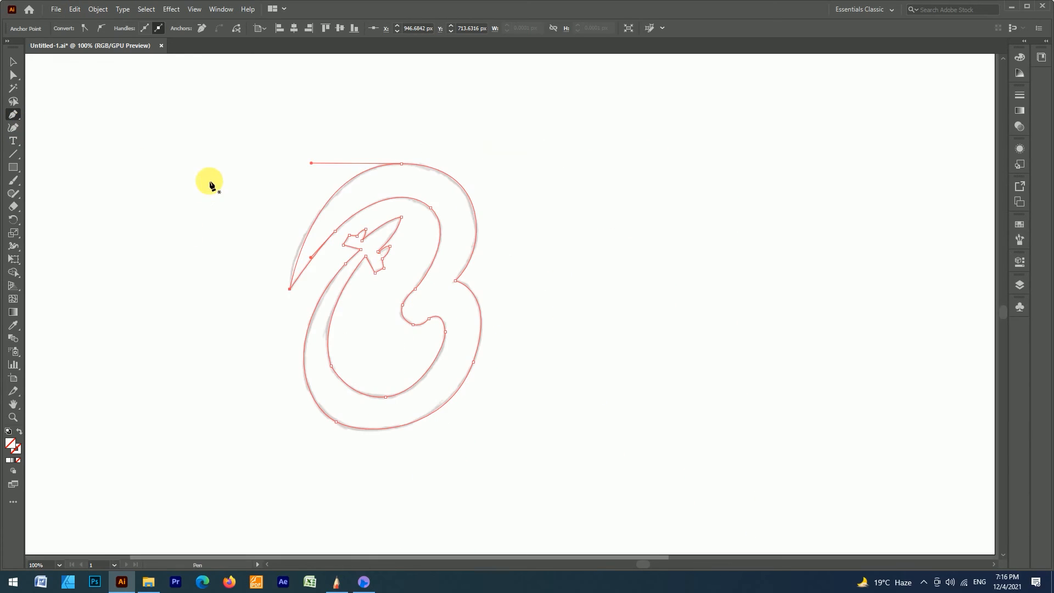
# Fill the closed B and airplane path with solid black (000000) and deselect it
pyautogui.click(13, 61)
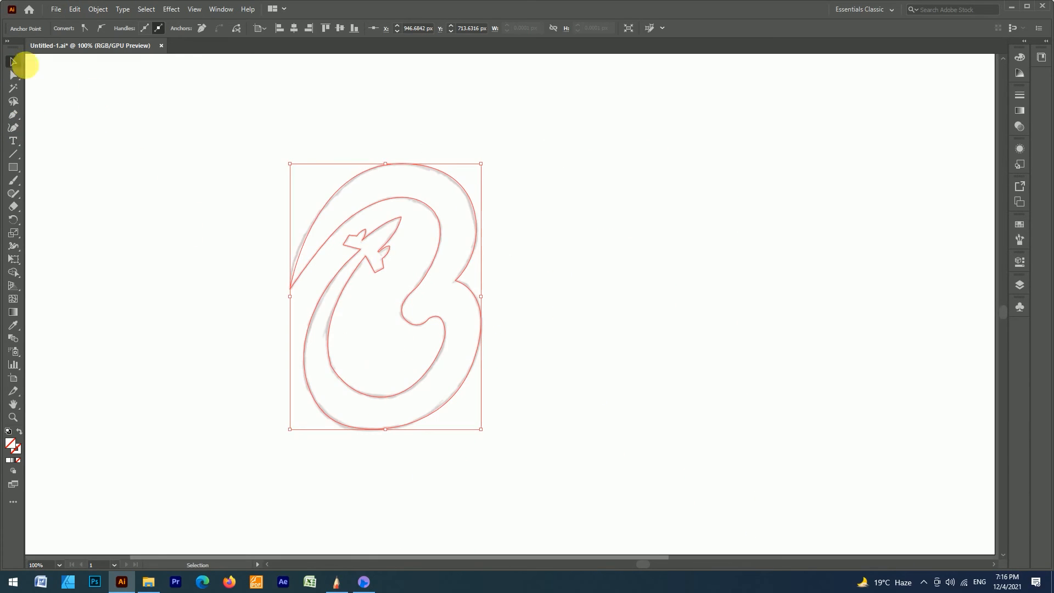
pyautogui.click(9, 461)
pyautogui.doubleClick(11, 447)
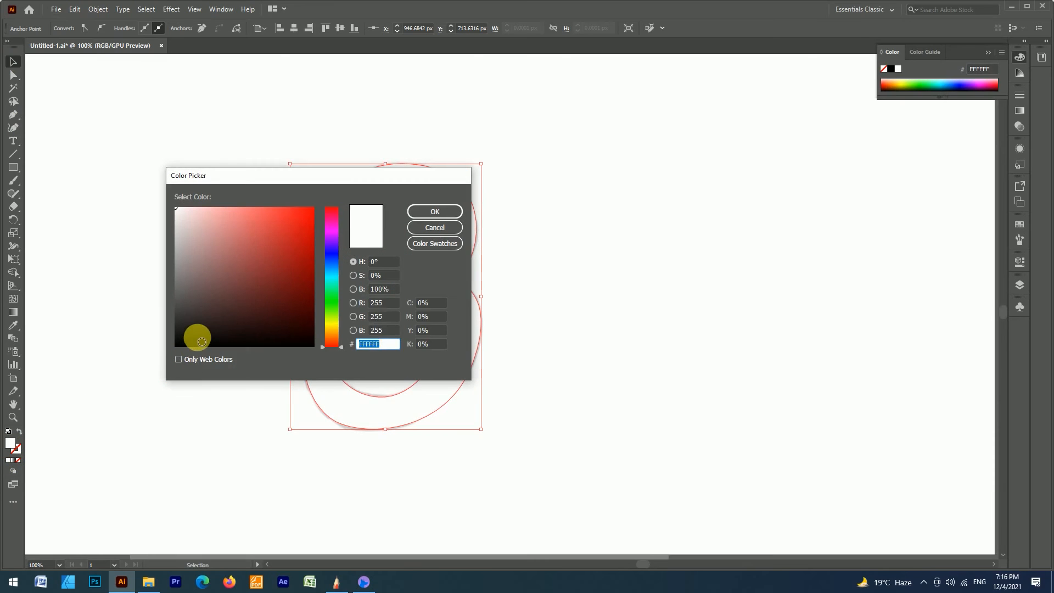
pyautogui.click(202, 345)
pyautogui.click(435, 211)
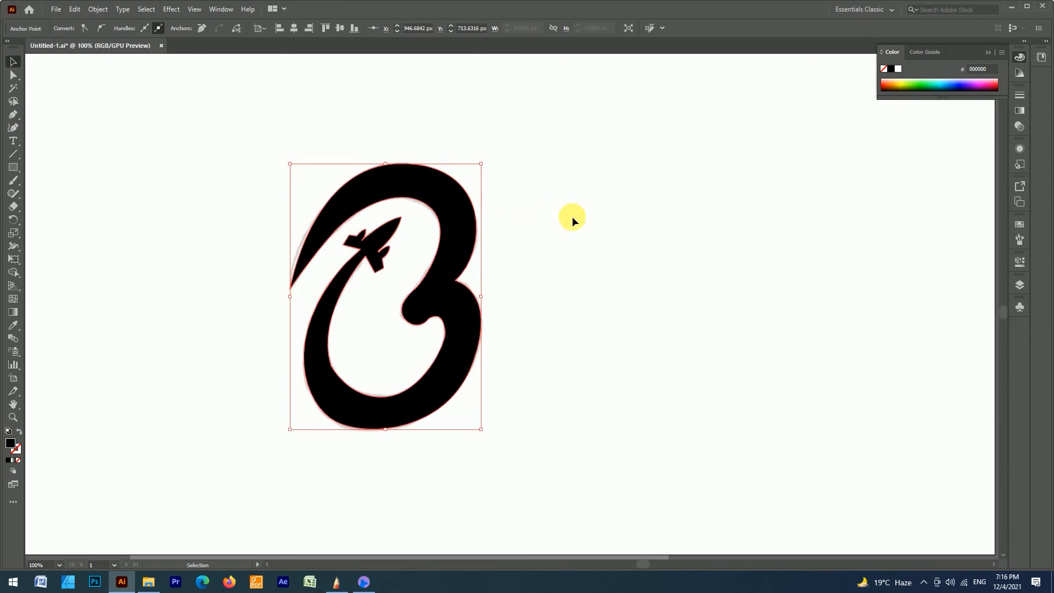
pyautogui.click(572, 217)
# Reshape the outer edge of the B's lower bowl by adjusting the direction handles of its bottom segment to follow the sketch
pyautogui.scroll(-3, 572, 318)
pyautogui.scroll(3, 529, 294)
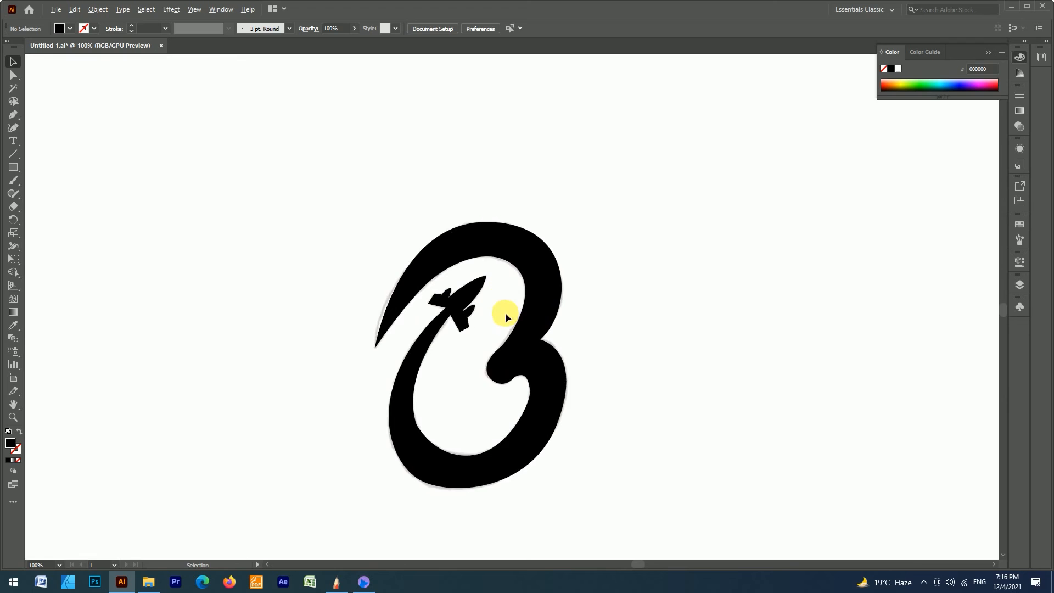
pyautogui.click(501, 452)
pyautogui.click(14, 76)
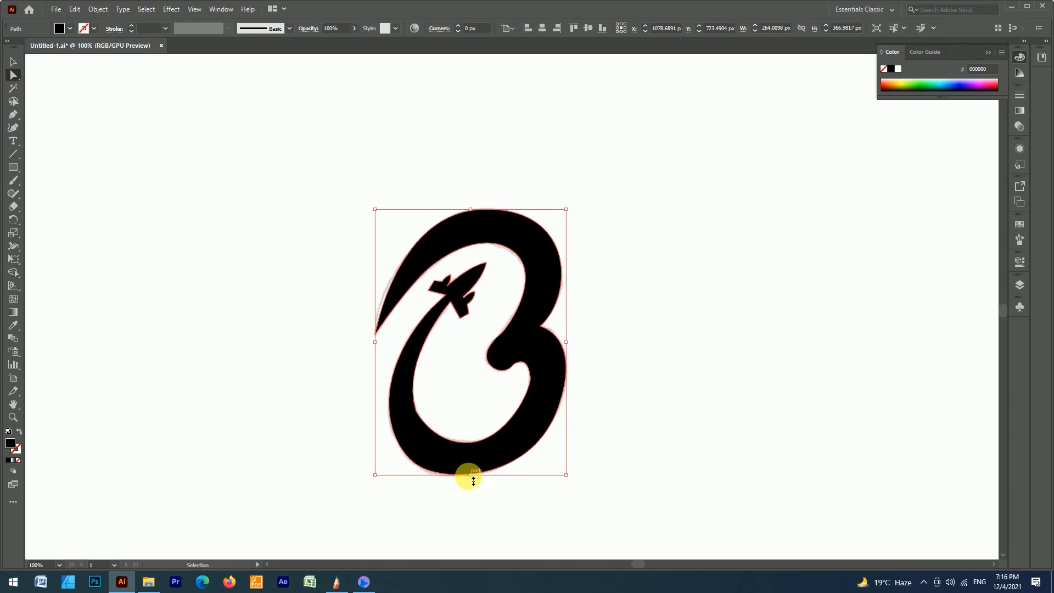
pyautogui.click(508, 497)
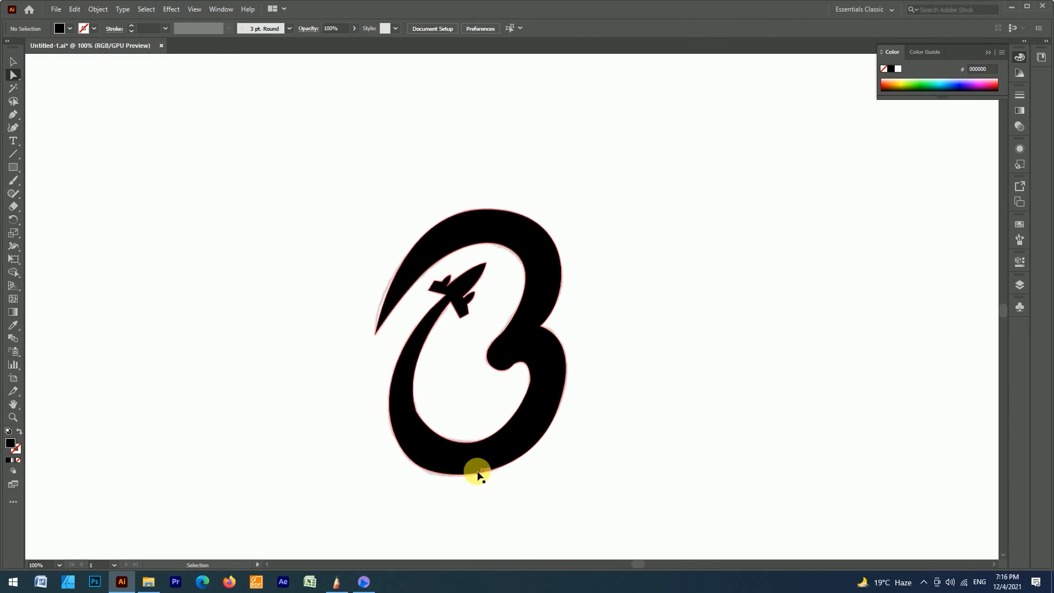
pyautogui.click(469, 474)
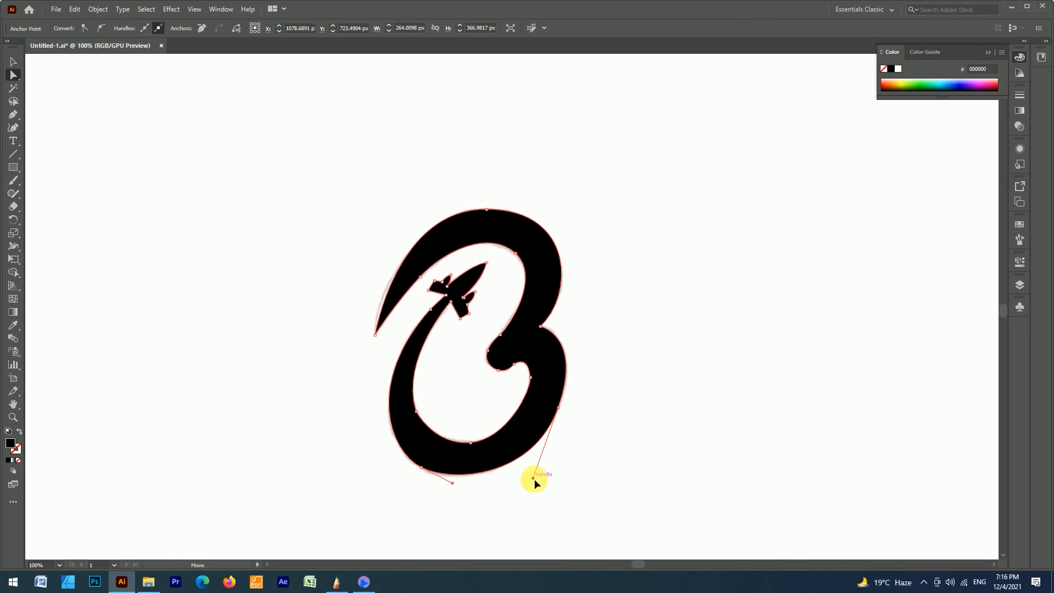
pyautogui.moveTo(534, 478); pyautogui.dragTo(534, 490)
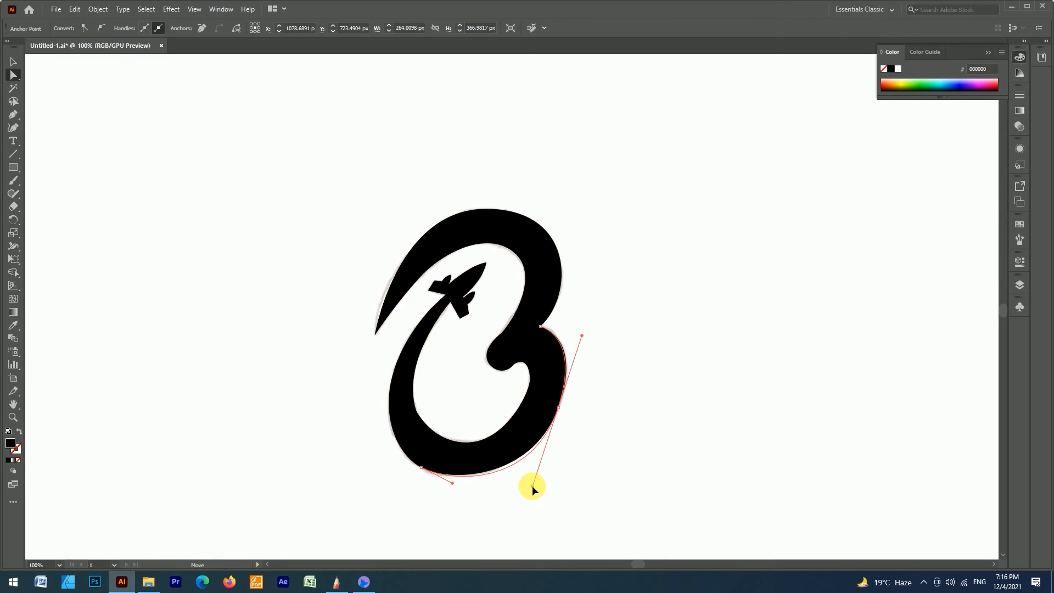
pyautogui.scroll(1, 483, 491)
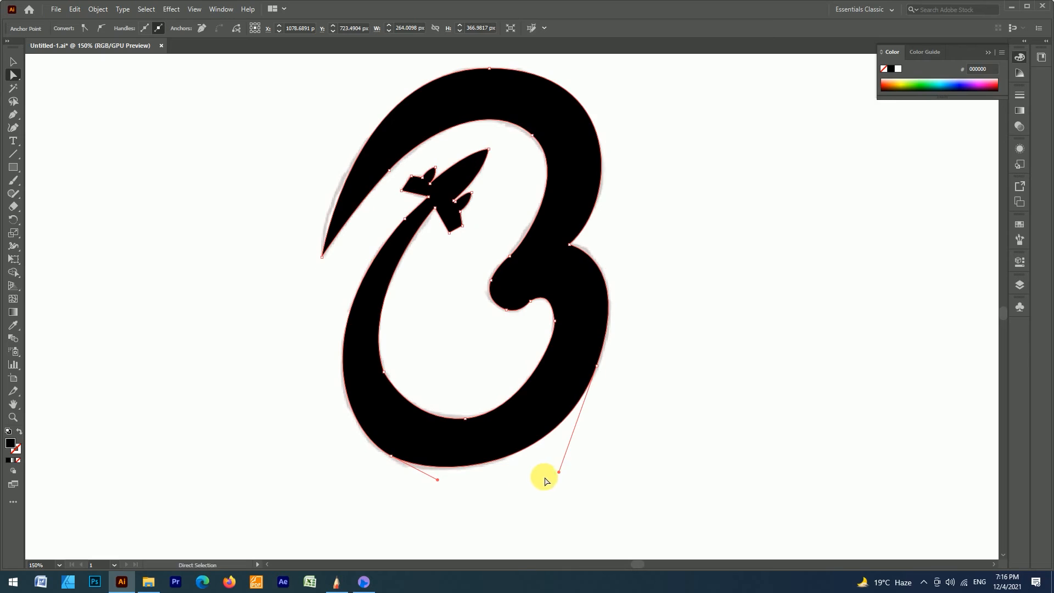
pyautogui.moveTo(559, 470); pyautogui.dragTo(549, 467)
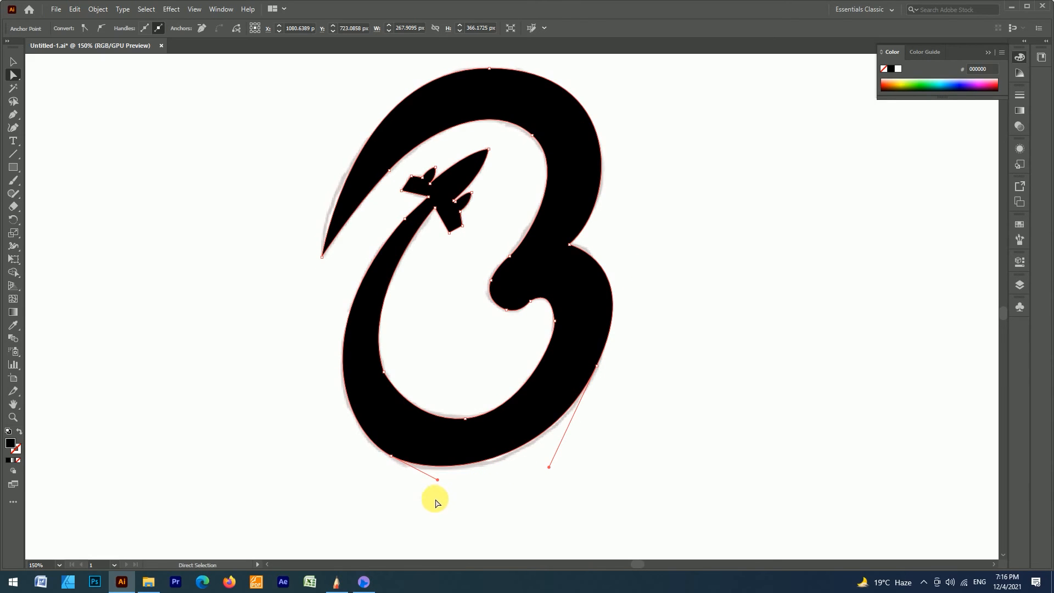
pyautogui.moveTo(438, 482); pyautogui.dragTo(438, 489)
pyautogui.moveTo(550, 466); pyautogui.dragTo(557, 470)
pyautogui.scroll(-2, 635, 456)
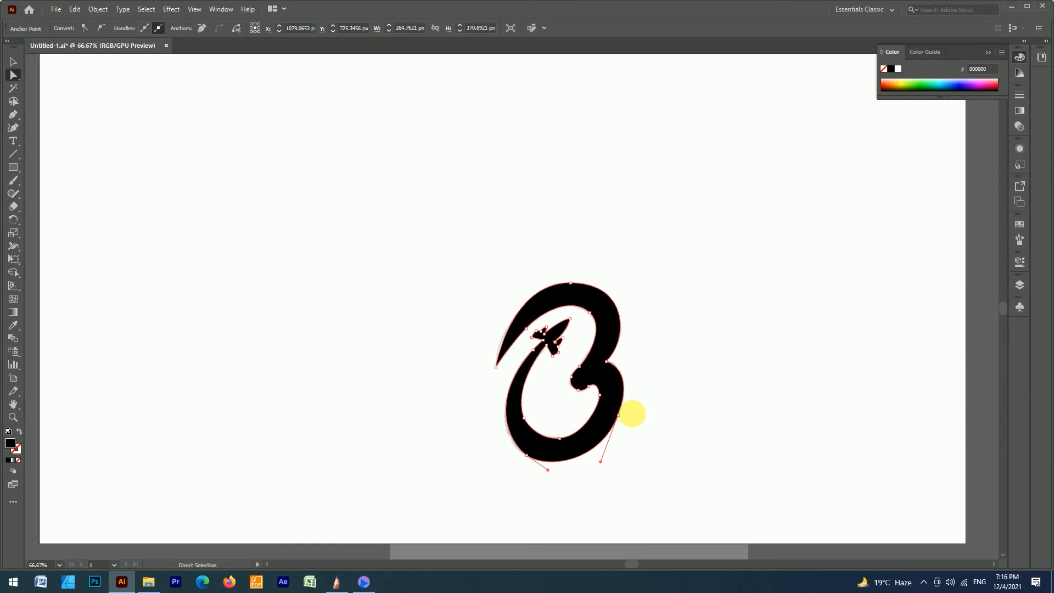
# Smooth the inner curve at the bottom of the lower bowl by adjusting its anchor's left direction handle
pyautogui.scroll(2, 630, 415)
pyautogui.click(473, 473)
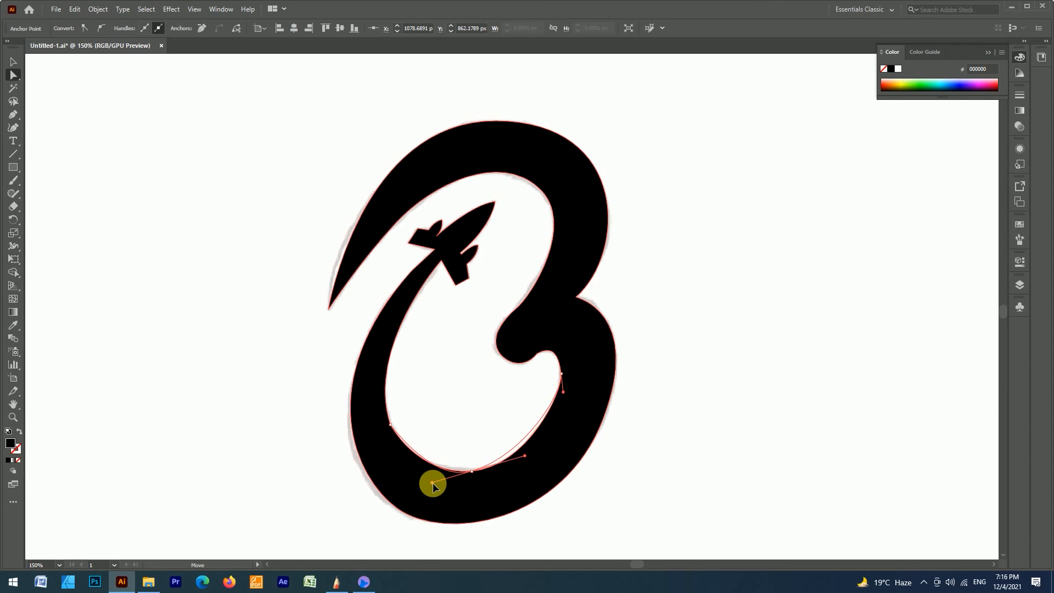
pyautogui.moveTo(429, 481); pyautogui.dragTo(417, 475)
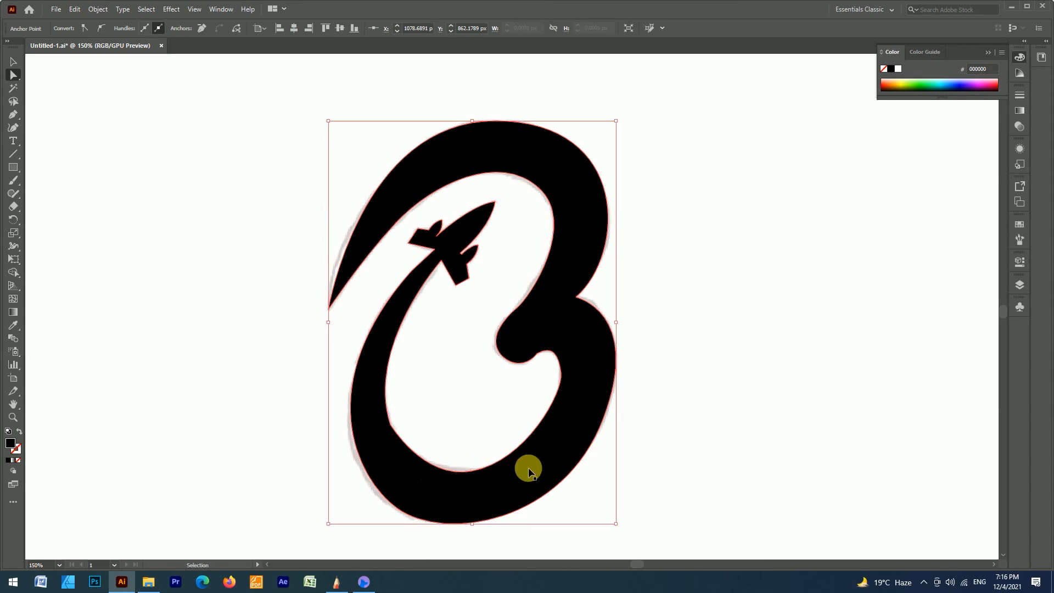
pyautogui.click(13, 61)
pyautogui.click(196, 278)
# Move the black B up and to the left, clear of the sketch, and hide the sketch on Layer 1
pyautogui.scroll(-4, 196, 277)
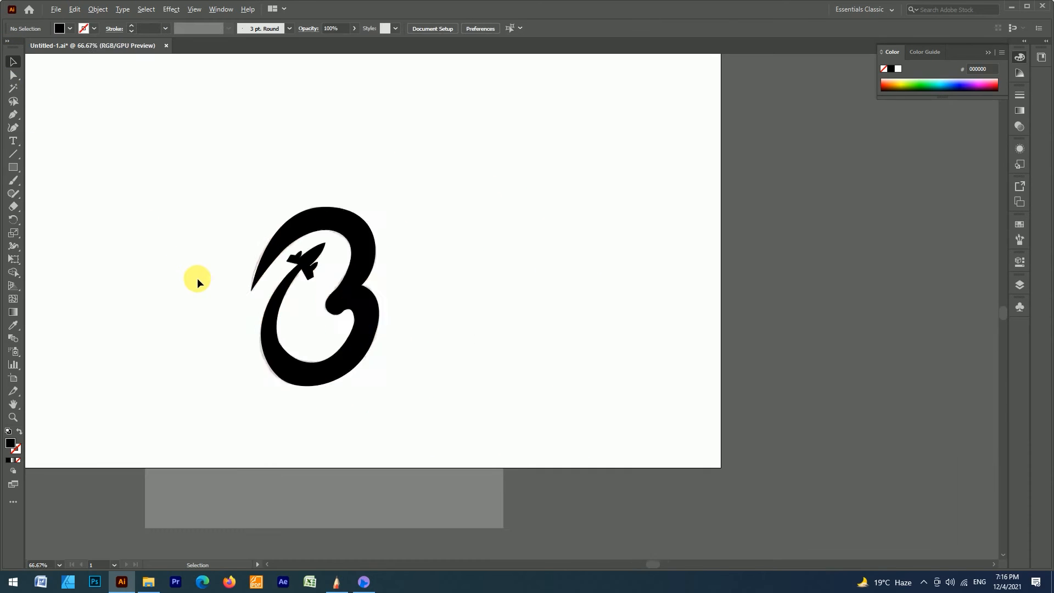
pyautogui.scroll(2, 198, 277)
pyautogui.click(424, 405)
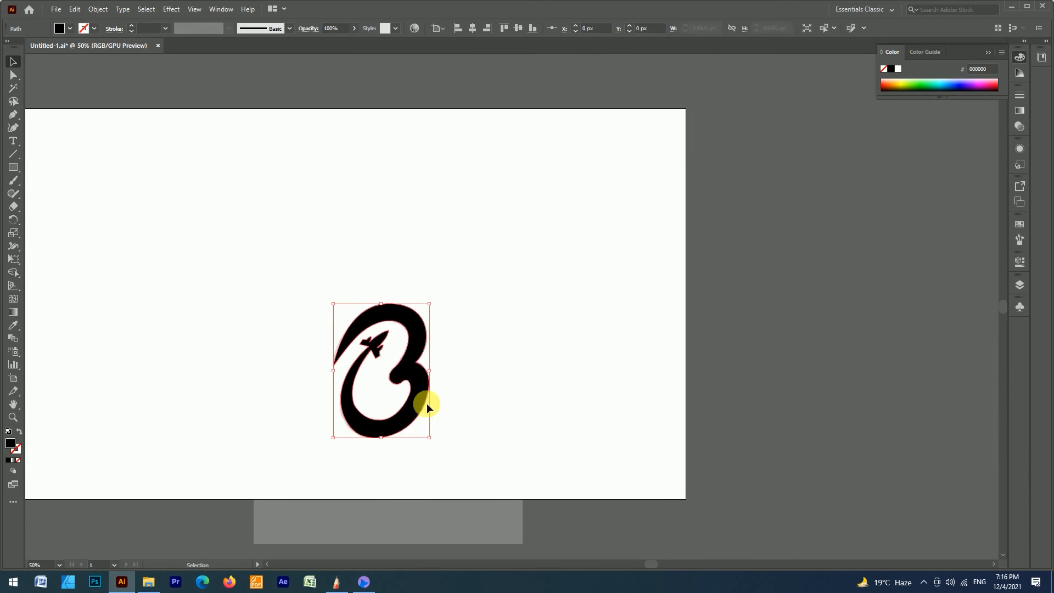
pyautogui.moveTo(414, 372); pyautogui.dragTo(354, 229)
pyautogui.click(1020, 285)
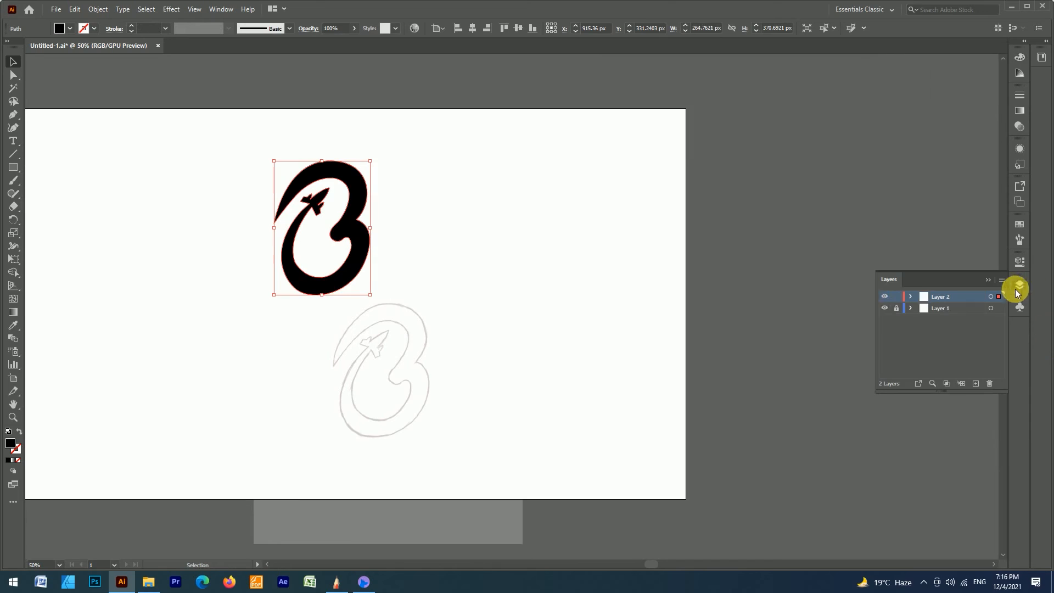
pyautogui.click(884, 308)
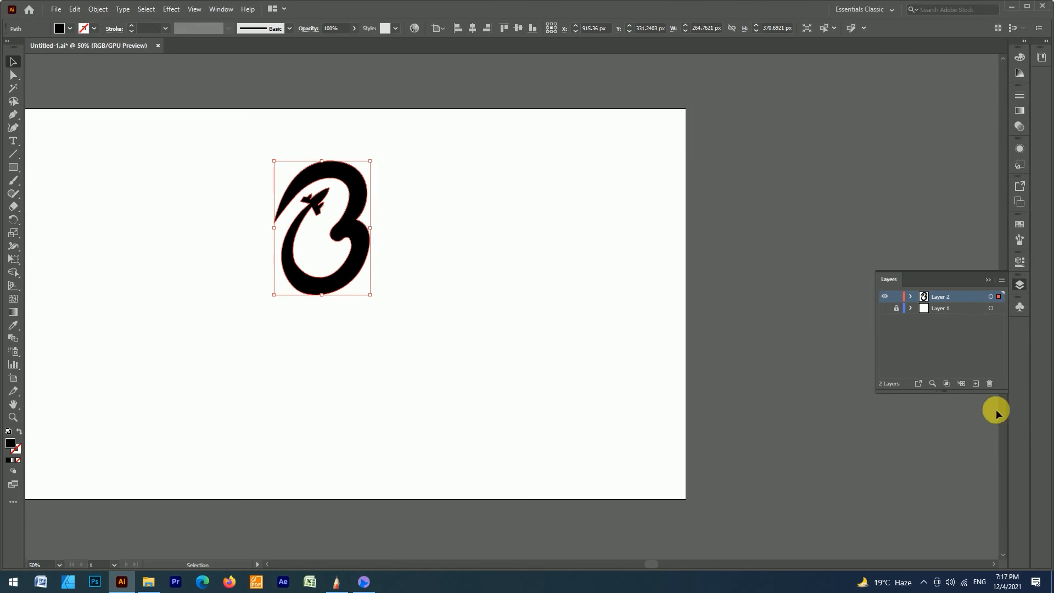
pyautogui.click(987, 279)
pyautogui.scroll(2, 155, 269)
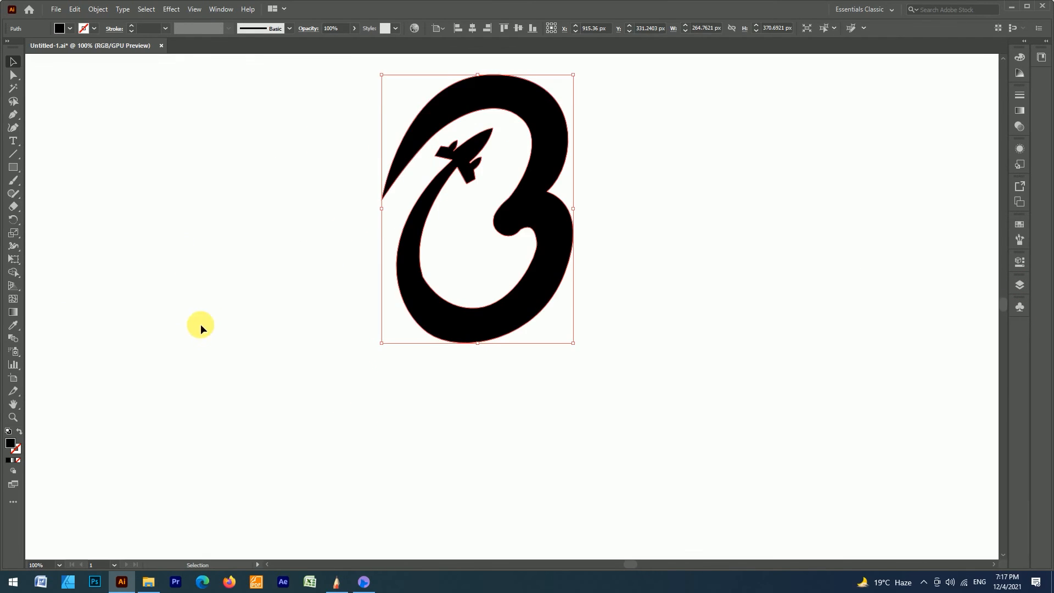
# Add the text "Bin Qasim" below the B in the Impact font
pyautogui.click(285, 362)
pyautogui.click(14, 141)
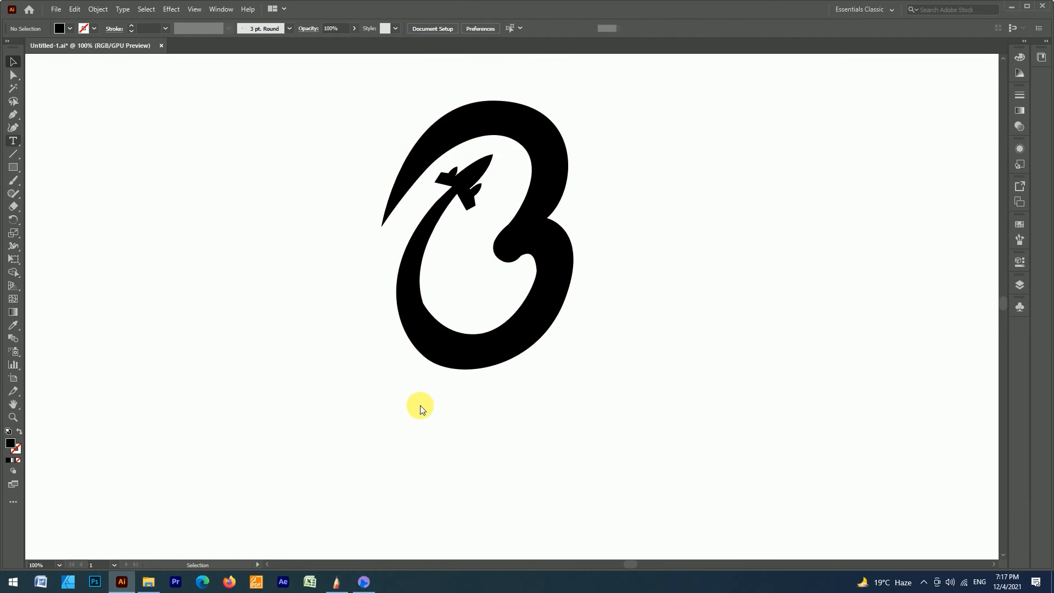
pyautogui.click(431, 409)
pyautogui.scroll(2, 461, 433)
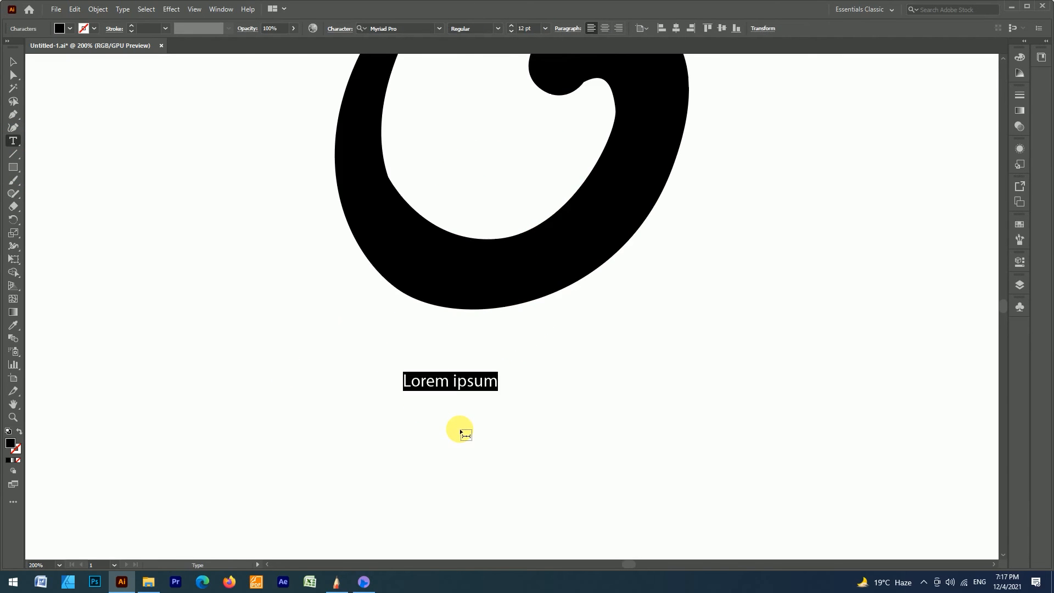
pyautogui.write('Bln')
pyautogui.press('BackSpace')
pyautogui.press('BackSpace')
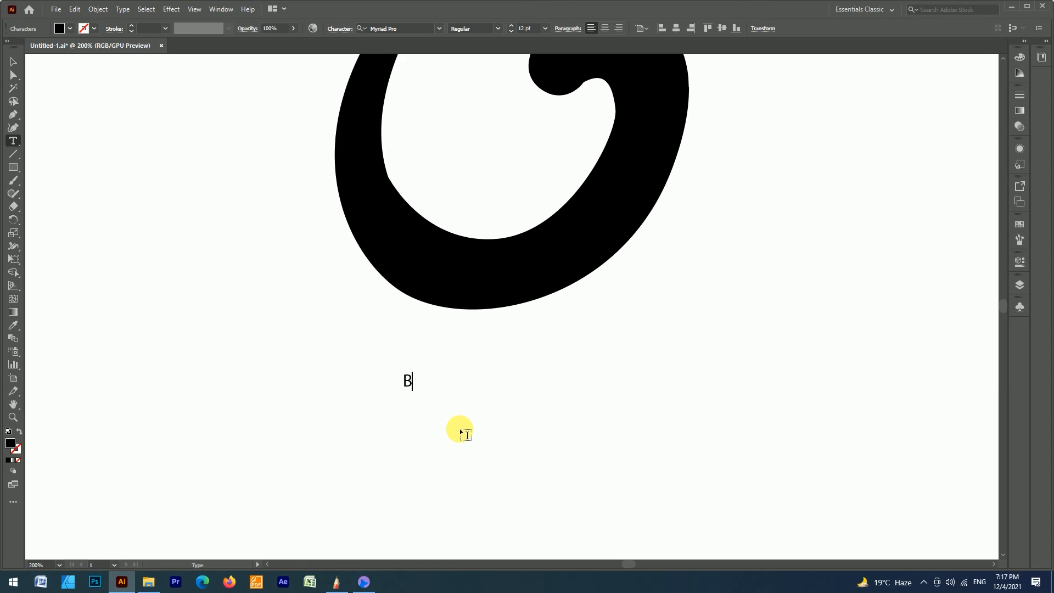
pyautogui.write('n')
pyautogui.press('BackSpace')
pyautogui.write('in Qasim')
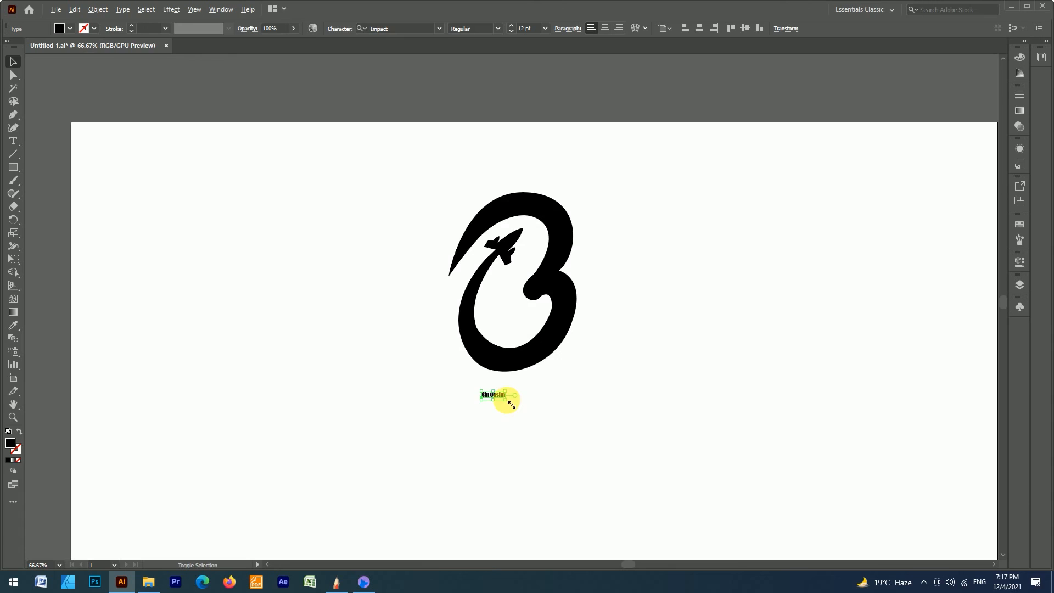
# Scale the "Bin Qasim" text up to about 62 pt and set its tracking to 75
pyautogui.moveTo(505, 402); pyautogui.dragTo(583, 399)
pyautogui.click(1019, 261)
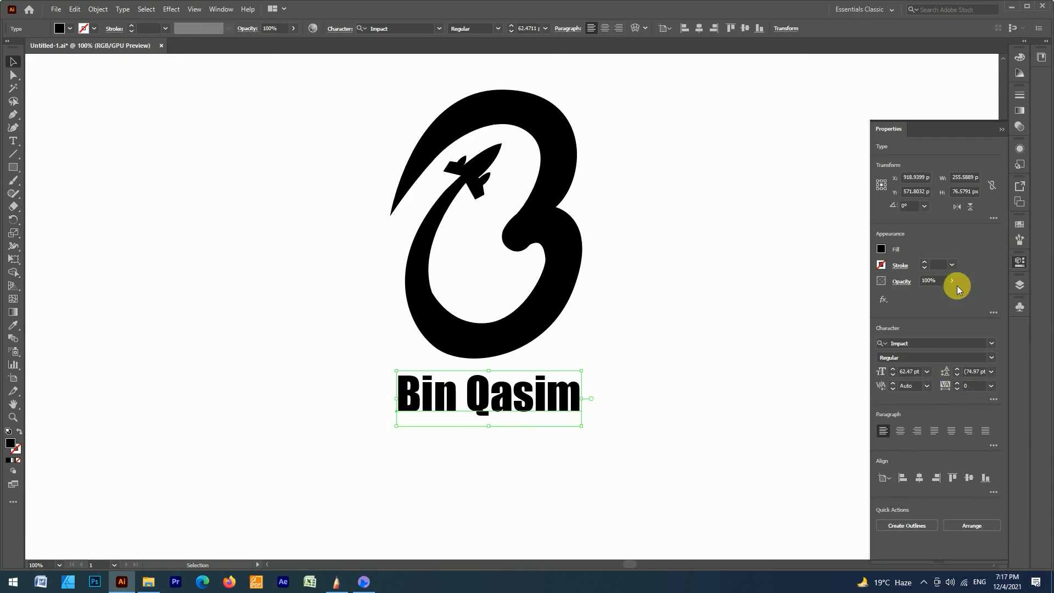
pyautogui.click(991, 385)
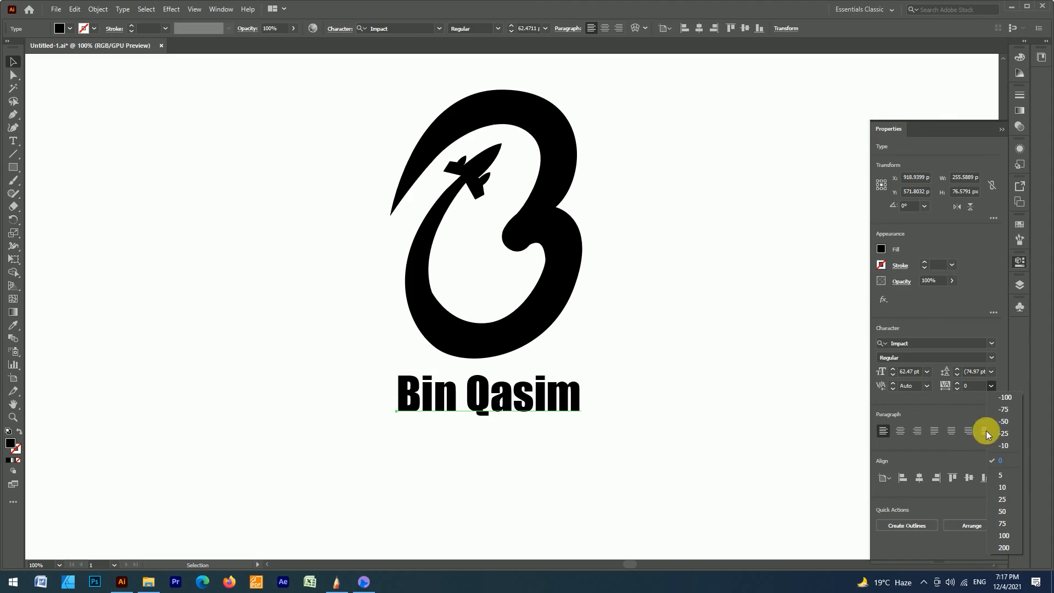
pyautogui.click(1012, 524)
pyautogui.click(1002, 129)
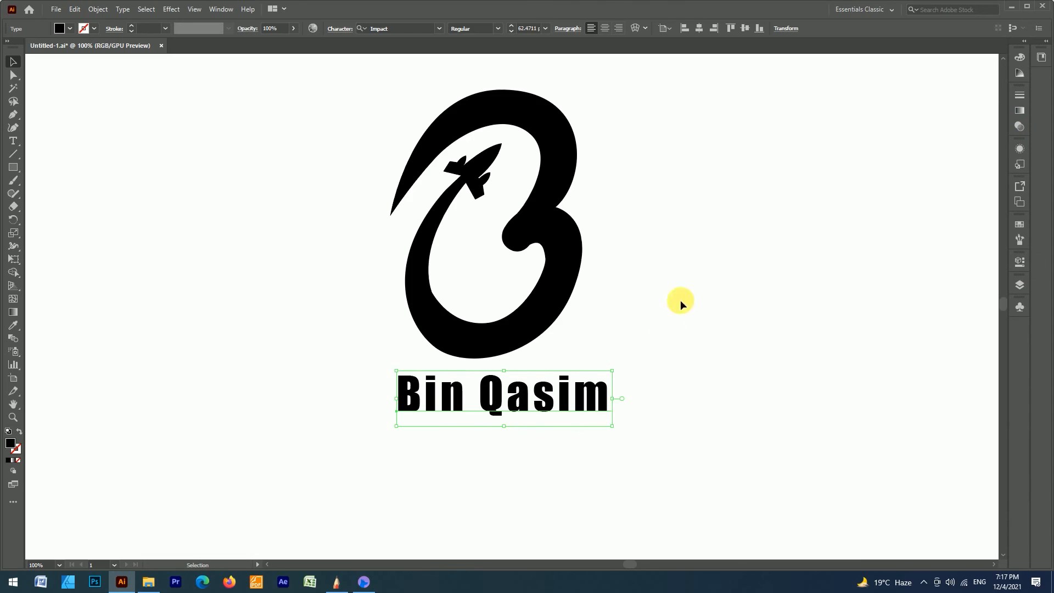
# Enlarge the "Bin Qasim" text to about 80 pt and shift it left to sit centred beneath the B
pyautogui.moveTo(614, 404); pyautogui.dragTo(638, 399)
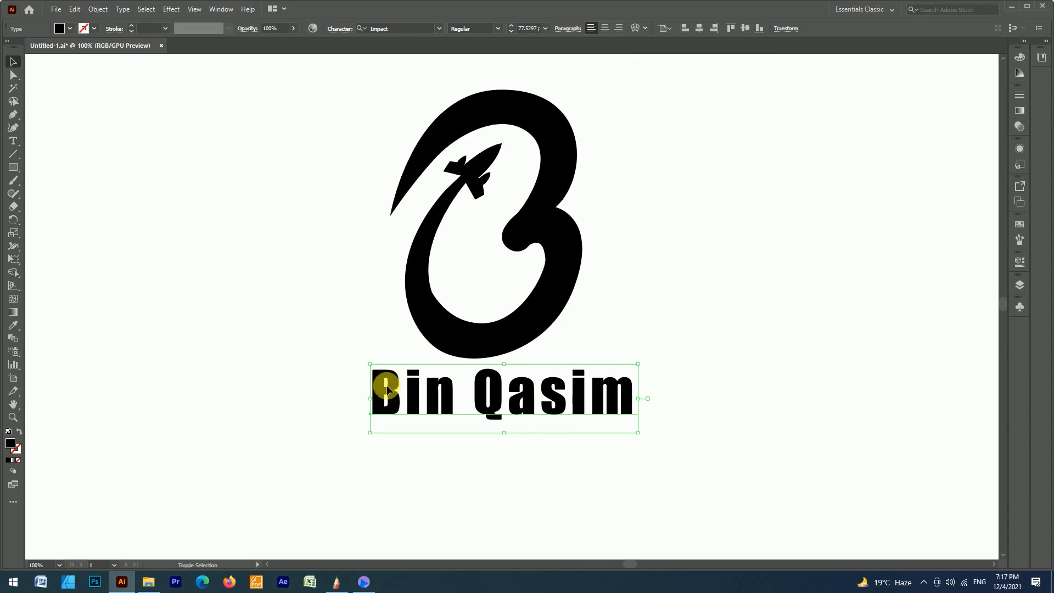
pyautogui.moveTo(369, 398); pyautogui.dragTo(364, 399)
pyautogui.click(718, 314)
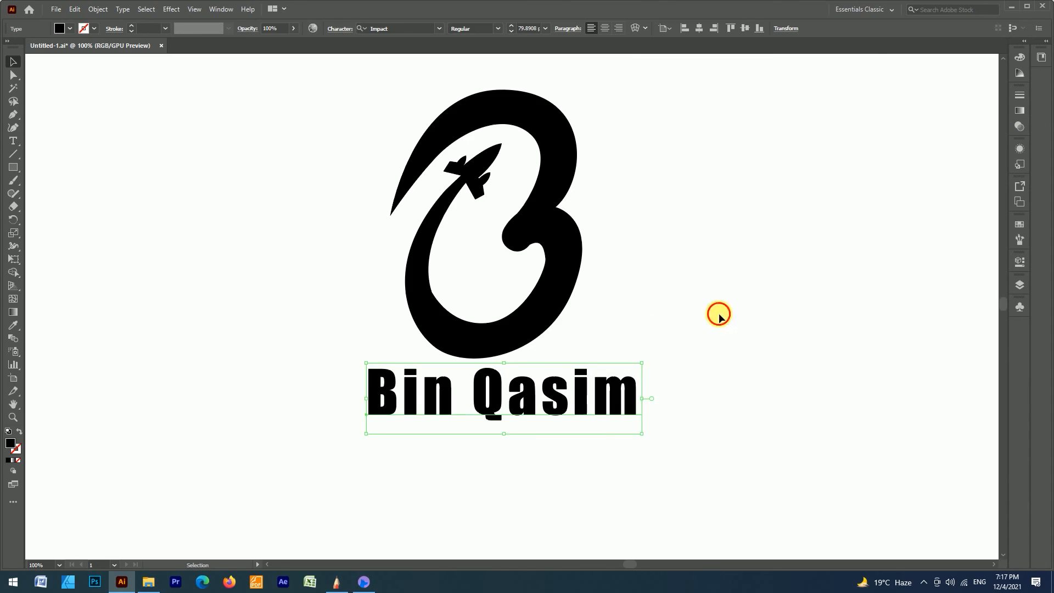
pyautogui.scroll(-1, 619, 345)
pyautogui.moveTo(608, 387); pyautogui.dragTo(594, 389)
# Align the B and the "Bin Qasim" text on their horizontal centres
pyautogui.hotkey('ctrl', 'a')
pyautogui.click(1017, 262)
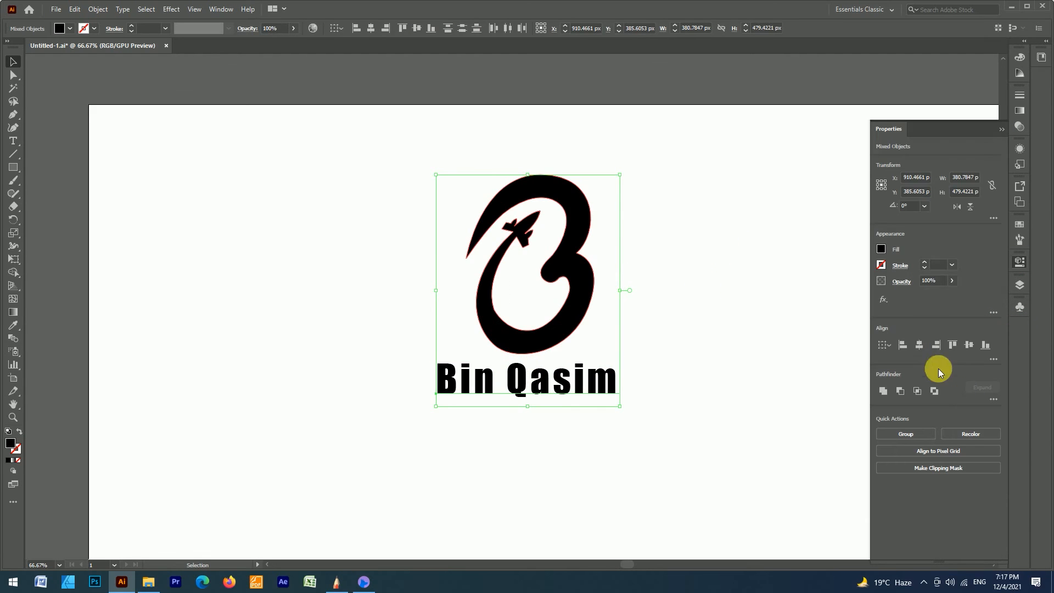
pyautogui.click(842, 285)
pyautogui.click(1003, 131)
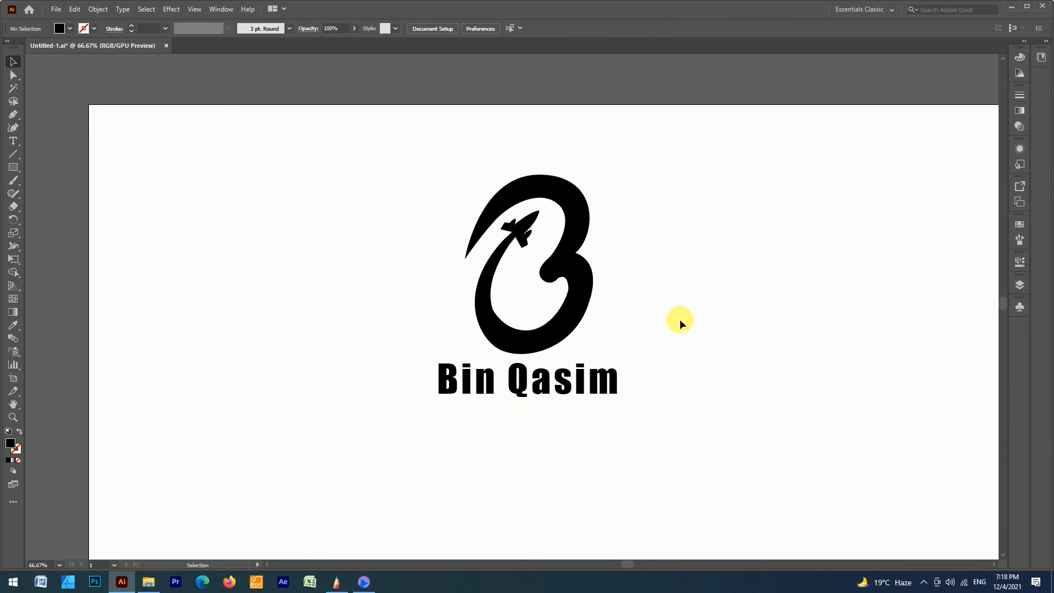
# Add the tagline "Traveling and Tour" as a 12 pt Impact text line below "Bin Qasim"
pyautogui.scroll(1, 523, 358)
pyautogui.click(14, 141)
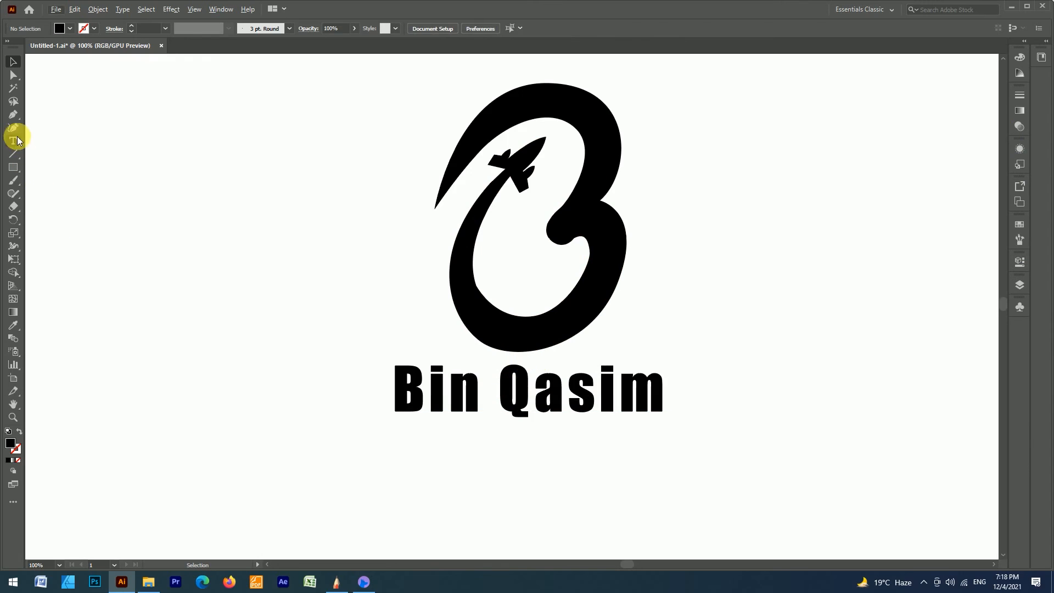
pyautogui.click(487, 440)
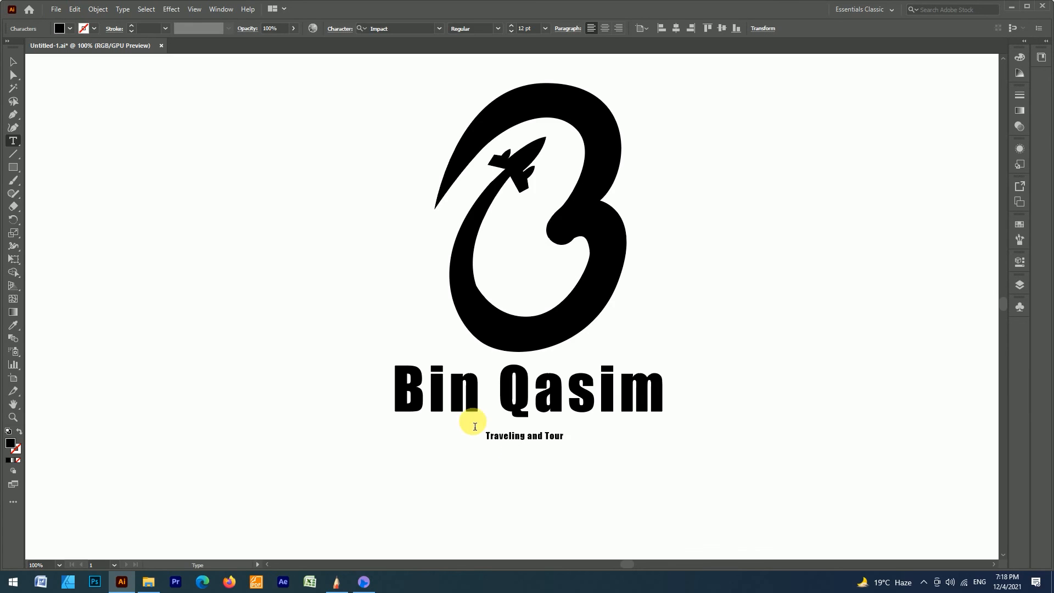
pyautogui.click(15, 59)
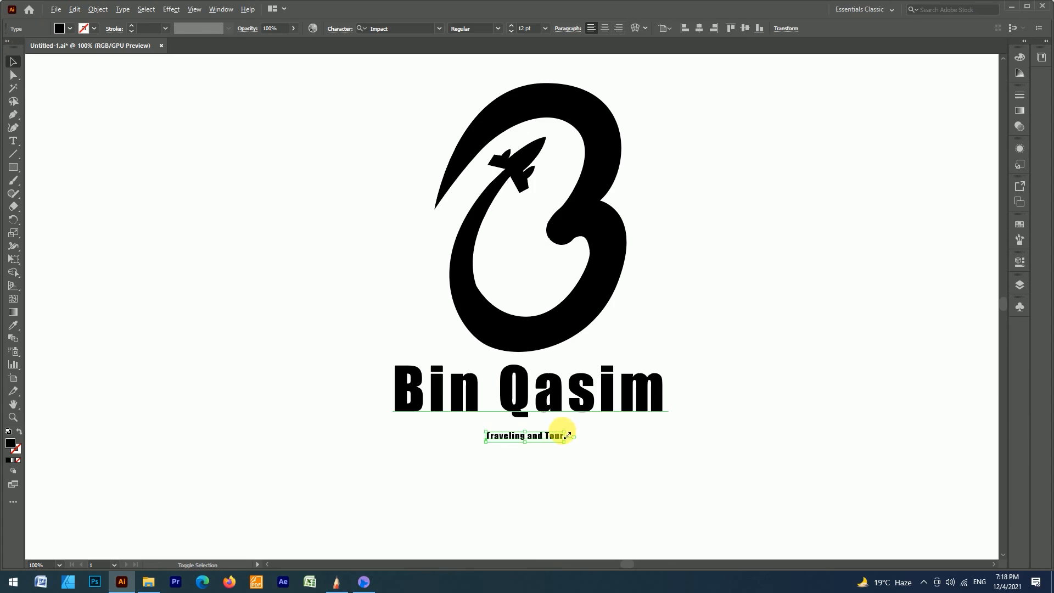
# Enlarge the "Traveling and Tour" tagline to about 41 pt and set its font to The Bold Font
pyautogui.moveTo(567, 435); pyautogui.dragTo(659, 419)
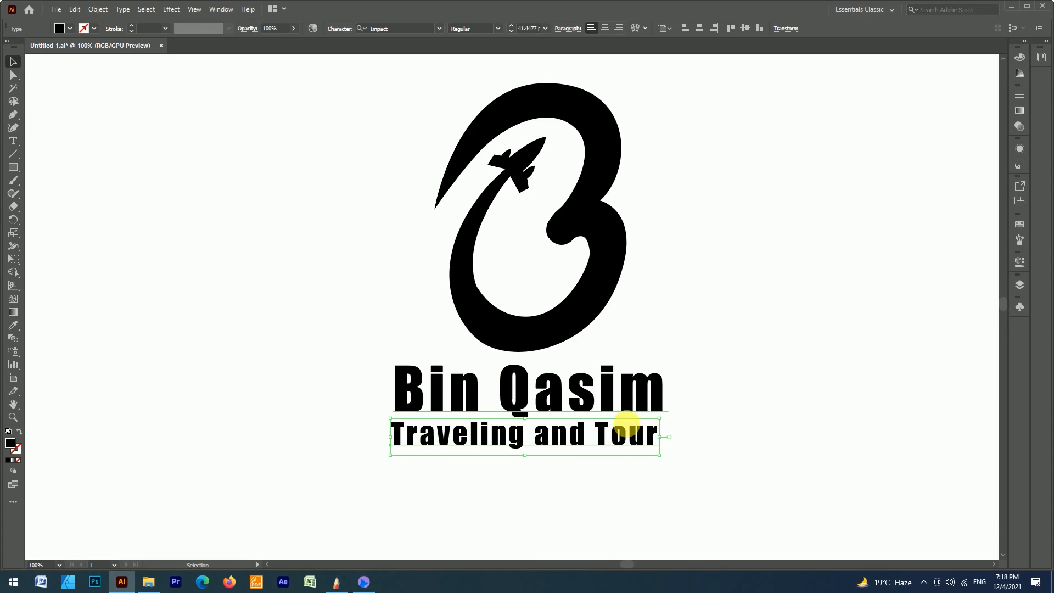
pyautogui.rightClick(626, 425)
pyautogui.moveTo(734, 261)
pyautogui.click(828, 277)
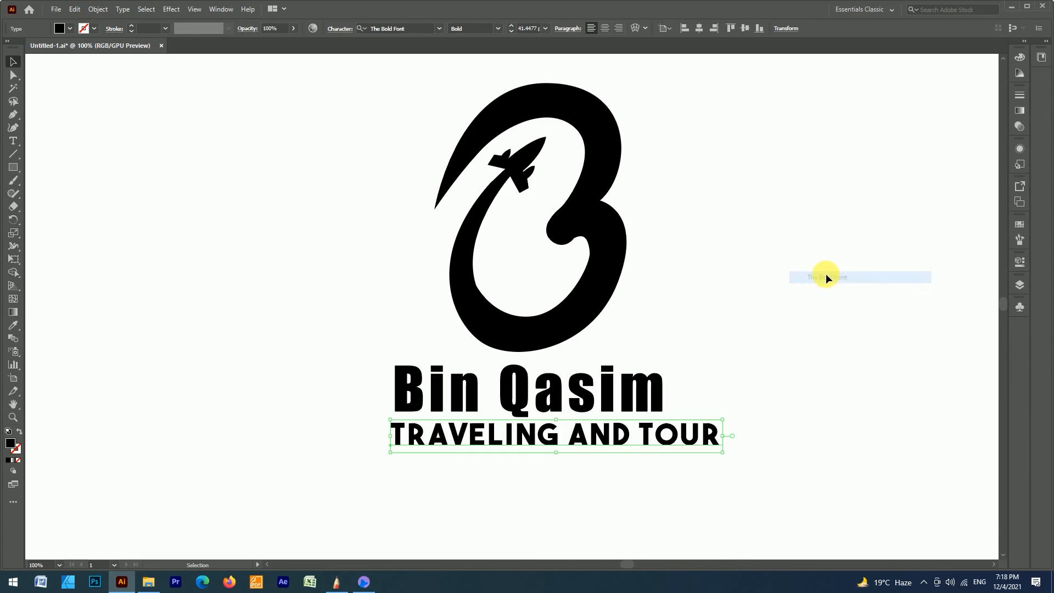
# Preview different fonts on the tagline and apply Segoe UI Emoji Regular, then dismiss the glyph list
pyautogui.click(1020, 261)
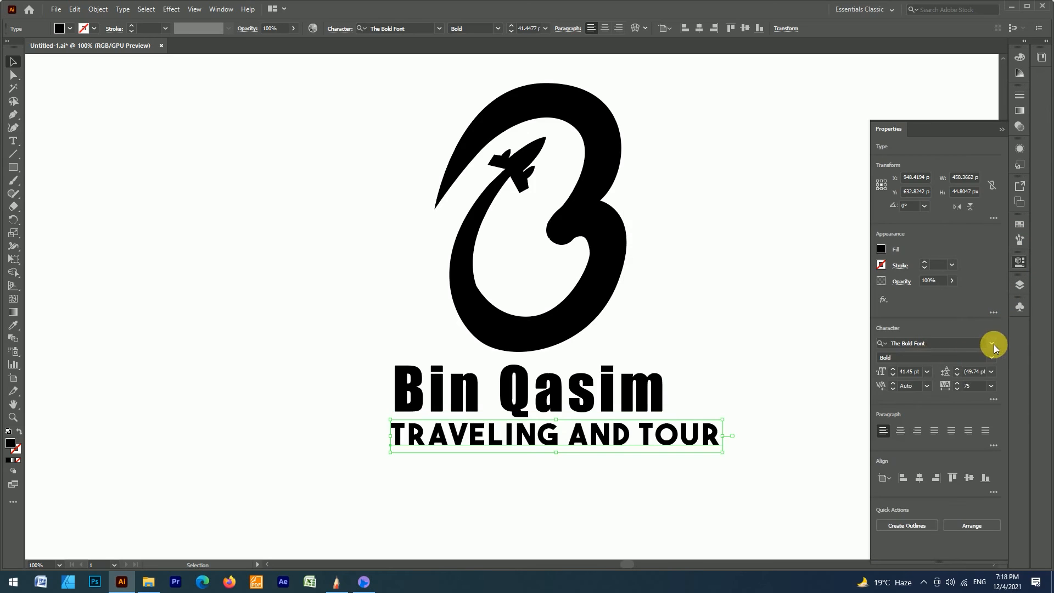
pyautogui.click(993, 345)
pyautogui.press('Down')
pyautogui.press('Down')
pyautogui.press('Down')
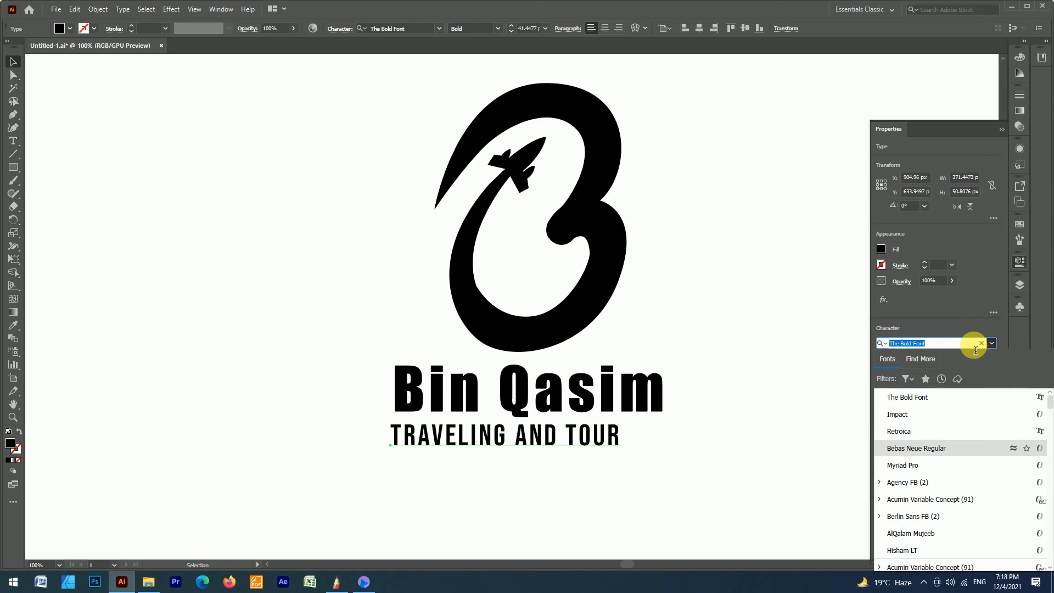
pyautogui.press('Up')
pyautogui.press('Down')
pyautogui.press('Down')
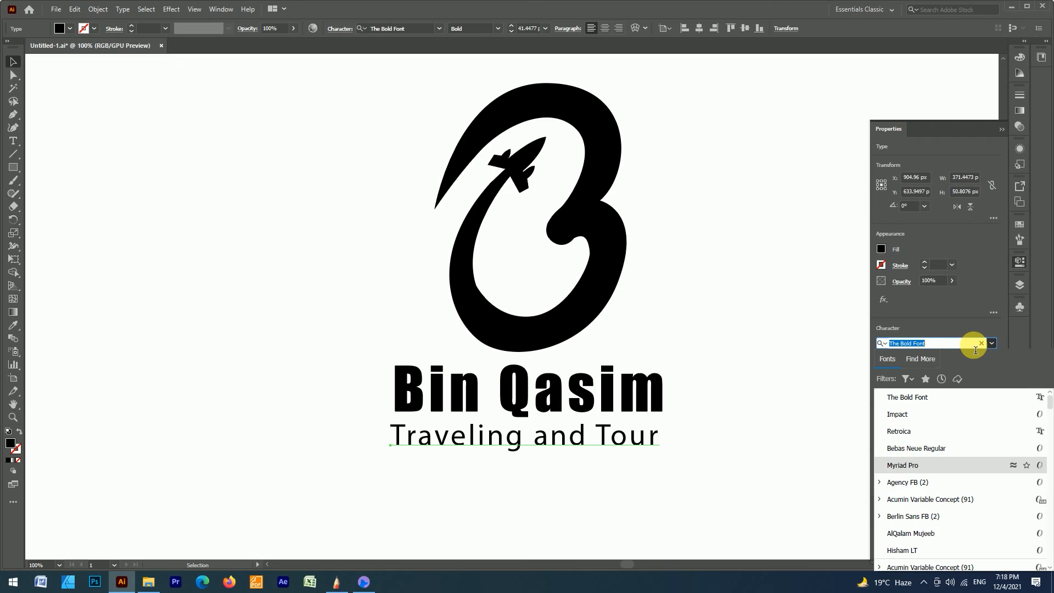
pyautogui.press('Down')
pyautogui.press('Down')
pyautogui.press('Down')
pyautogui.press('Down')
pyautogui.press('Down')
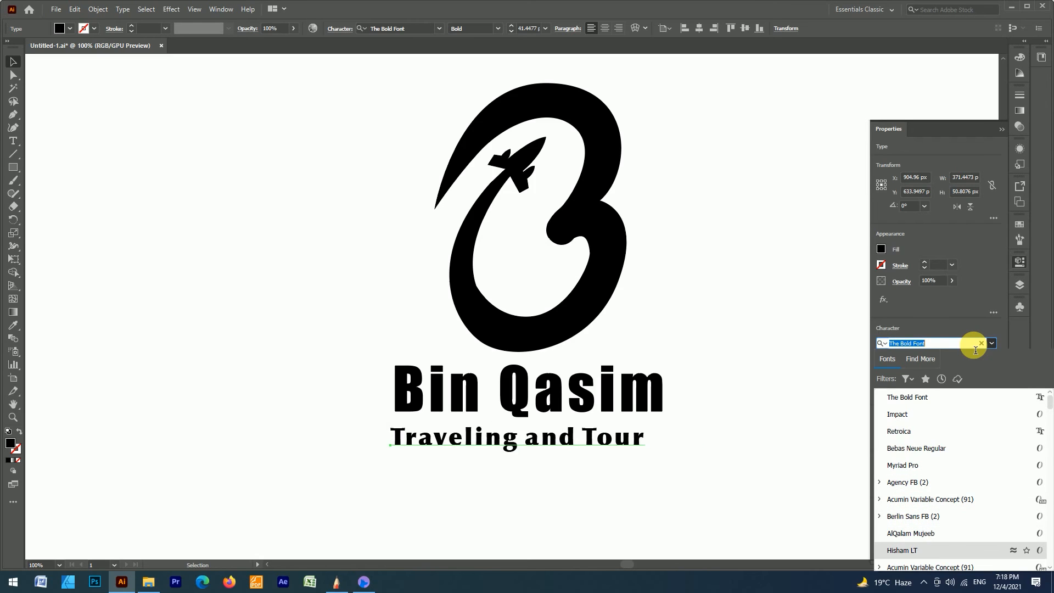
pyautogui.press('Down')
pyautogui.press('Down')
pyautogui.press('Down')
pyautogui.press('Down')
pyautogui.press('Down')
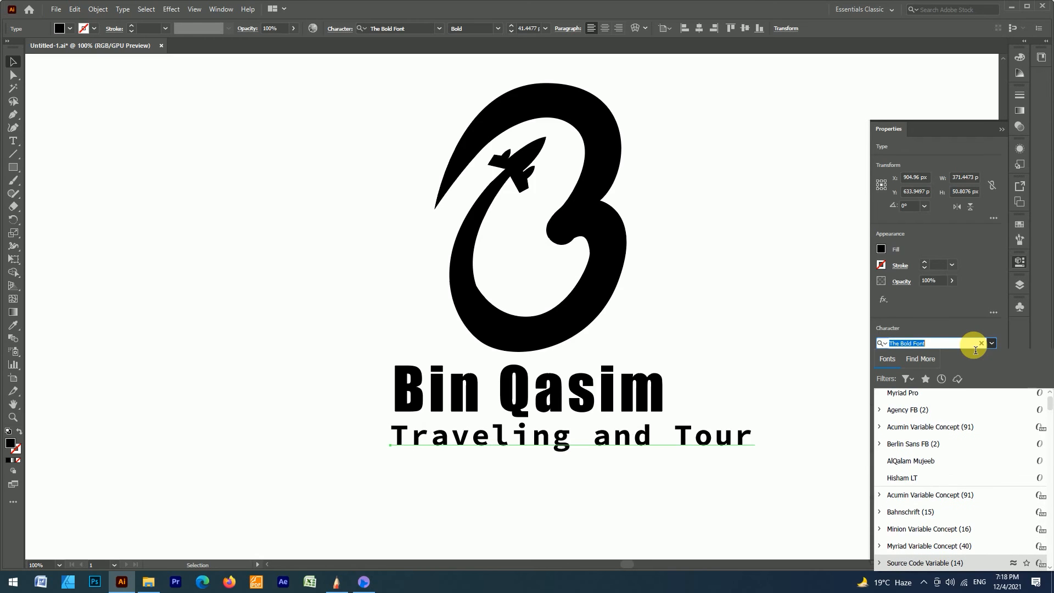
pyautogui.press('Down')
pyautogui.press('Down')
pyautogui.press('Down')
pyautogui.press('Down')
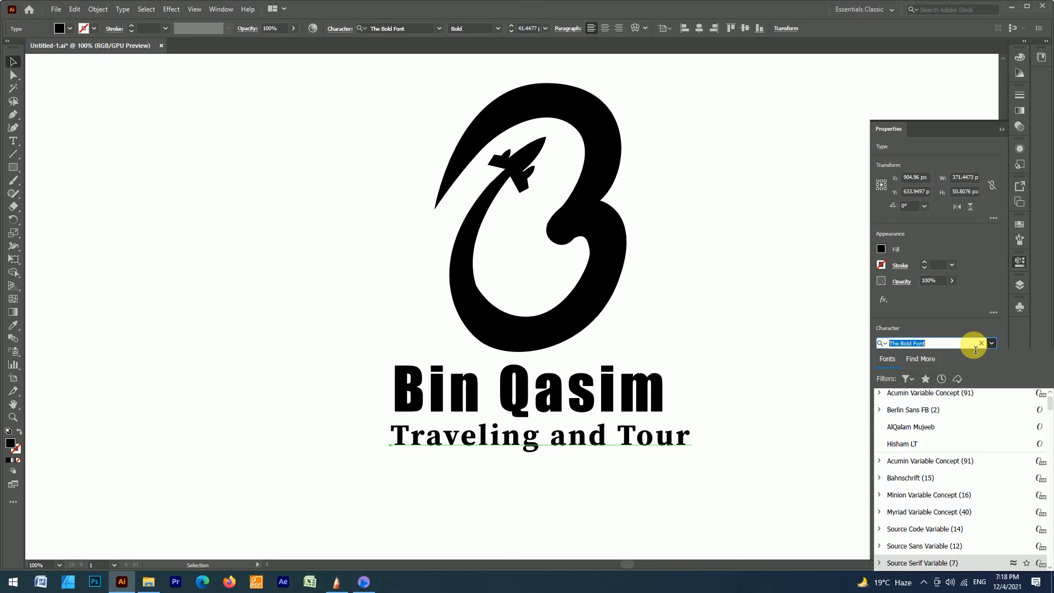
pyautogui.press('Return')
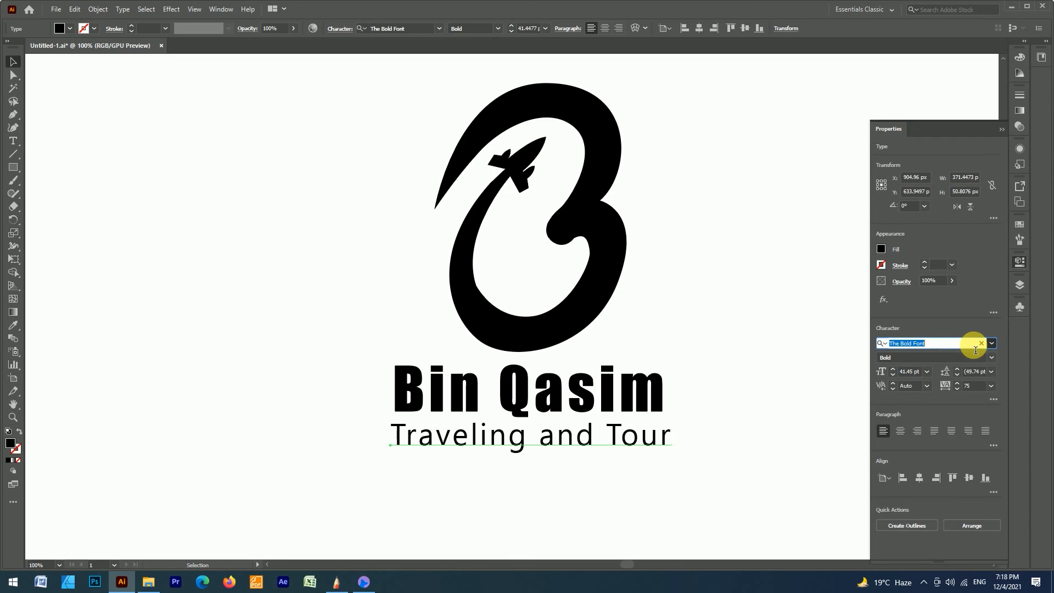
pyautogui.click(306, 339)
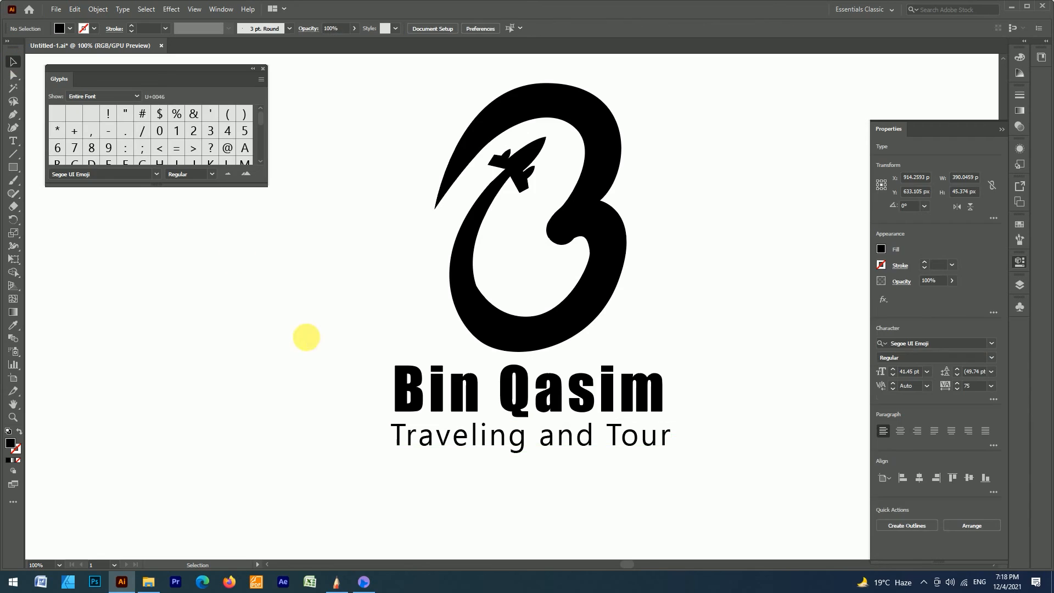
pyautogui.click(263, 71)
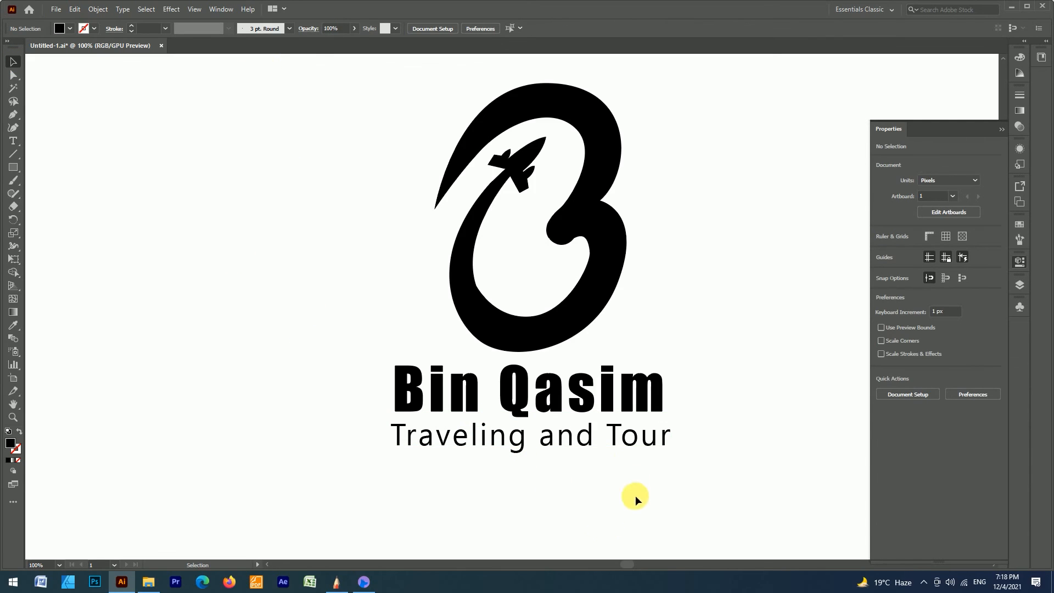
# Resize the tagline to about 32 pt with tracking 200 and shift it left to span the width of "Bin Qasim"
pyautogui.click(659, 437)
pyautogui.moveTo(677, 442); pyautogui.dragTo(640, 438)
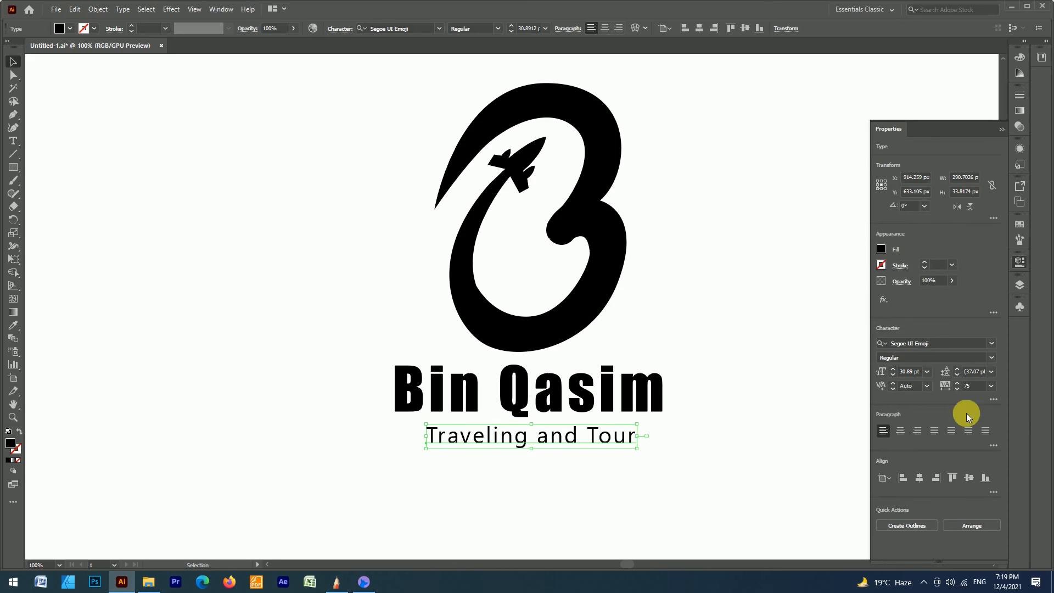
pyautogui.click(991, 386)
pyautogui.click(1002, 547)
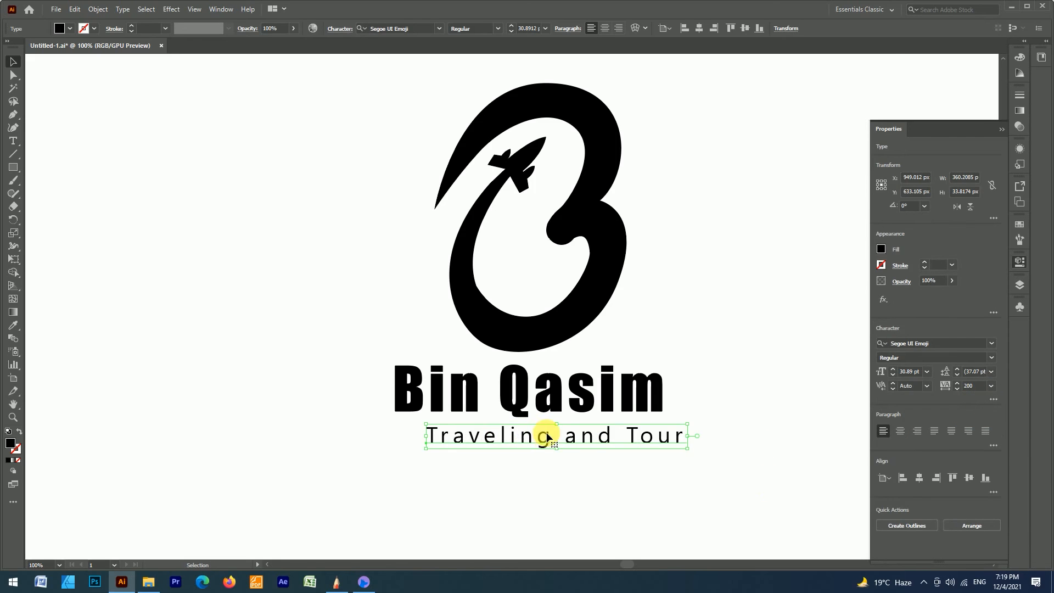
pyautogui.moveTo(540, 437); pyautogui.dragTo(514, 437)
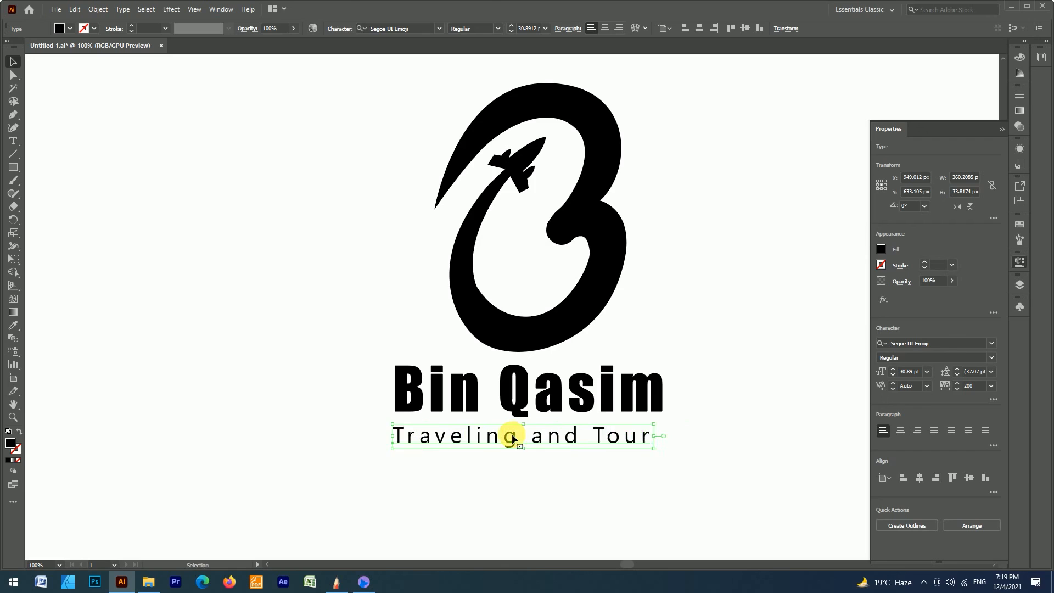
pyautogui.moveTo(668, 439); pyautogui.dragTo(671, 444)
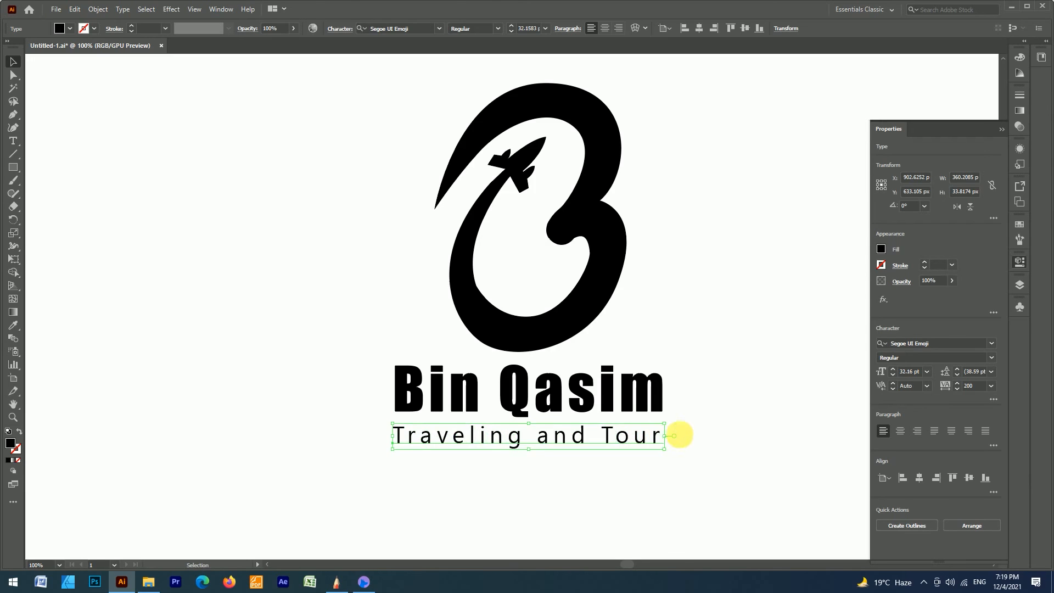
# Align the "Bin Qasim" text and the tagline on their horizontal centres
pyautogui.click(693, 420)
pyautogui.scroll(-1, 693, 420)
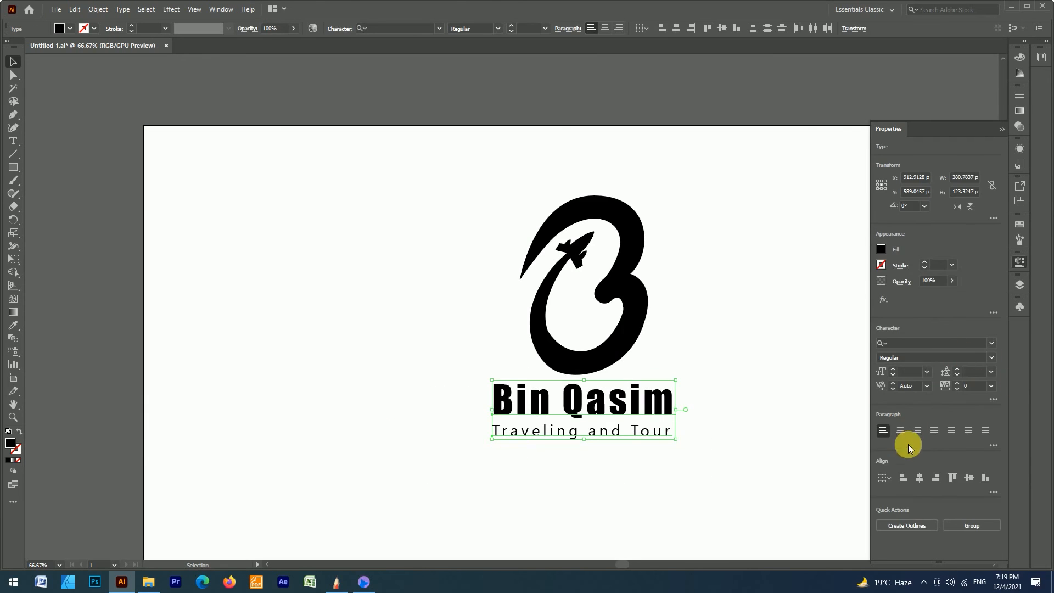
pyautogui.click(914, 480)
pyautogui.click(759, 371)
pyautogui.scroll(-1, 759, 371)
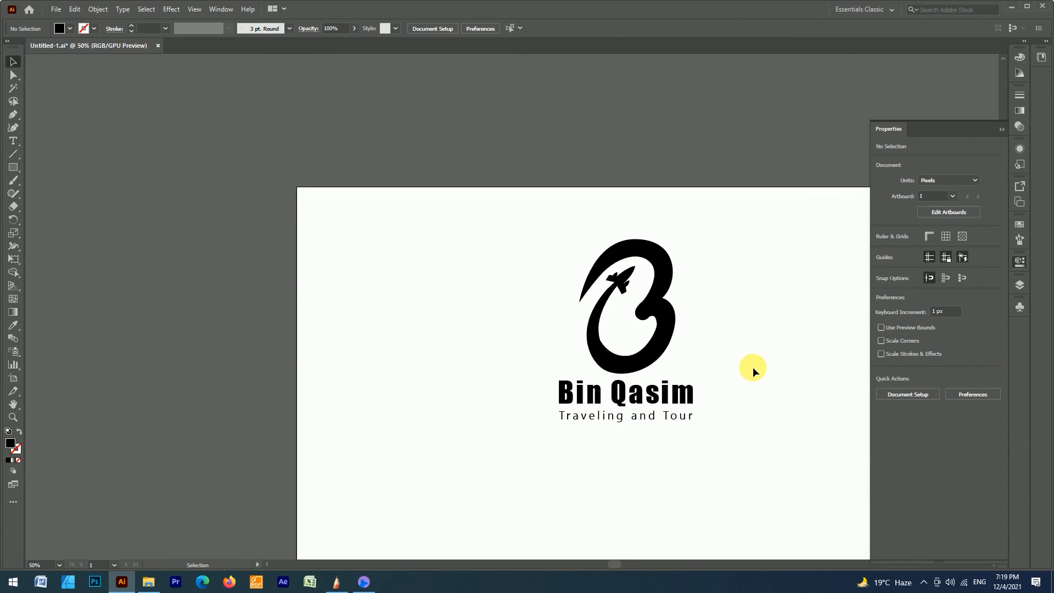
# Nudge the tagline down slightly to widen the gap beneath "Bin Qasim"
pyautogui.scroll(2, 753, 366)
pyautogui.click(617, 462)
pyautogui.press('Down')
pyautogui.press('Down')
pyautogui.press('Down')
pyautogui.press('Down')
pyautogui.press('Down')
pyautogui.press('Down')
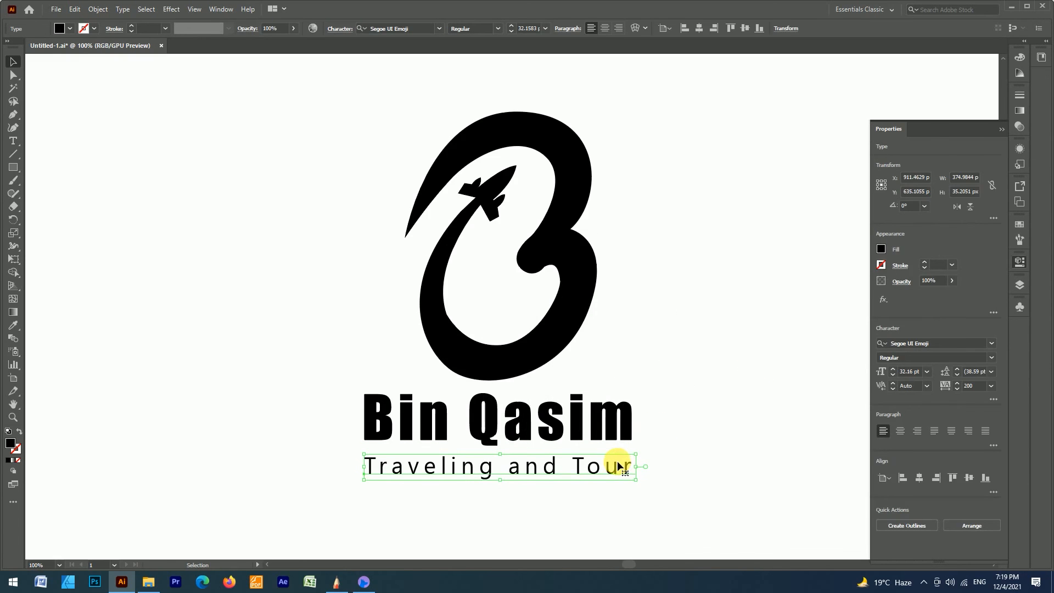
pyautogui.click(664, 375)
pyautogui.scroll(-2, 664, 375)
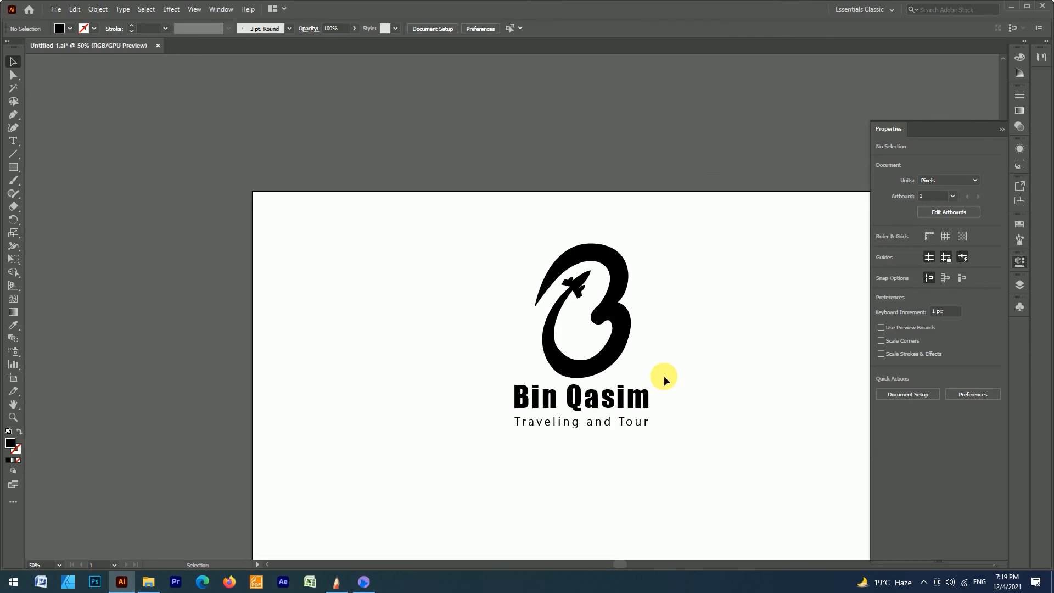
# Fine-tune the upper-left outer curve of the B slightly with the Direct Selection tool
pyautogui.scroll(2, 673, 257)
pyautogui.click(527, 242)
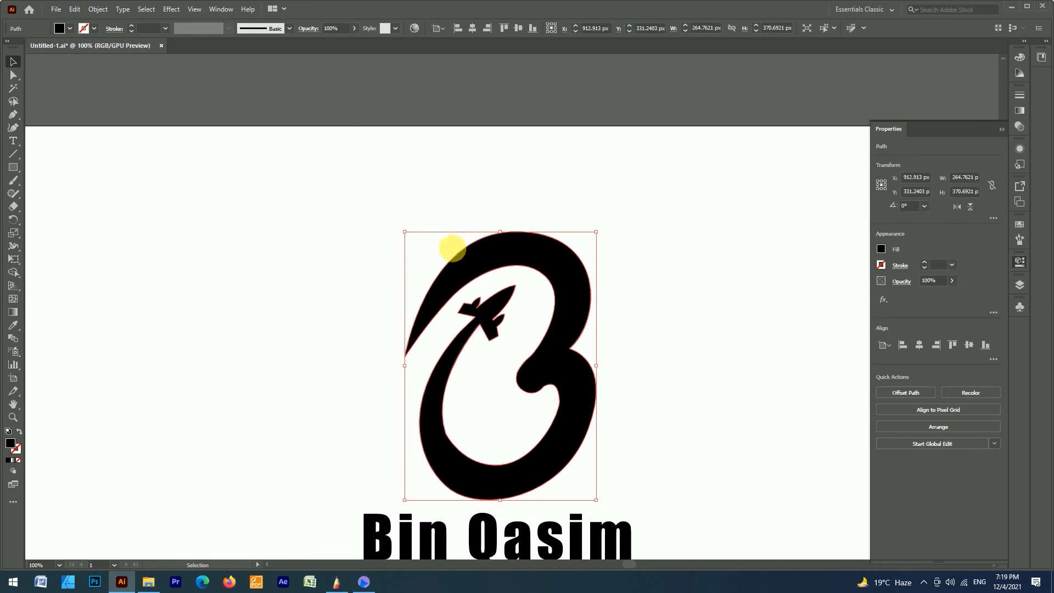
pyautogui.hotkey('ctrl', 'shift', 'a')
pyautogui.click(12, 77)
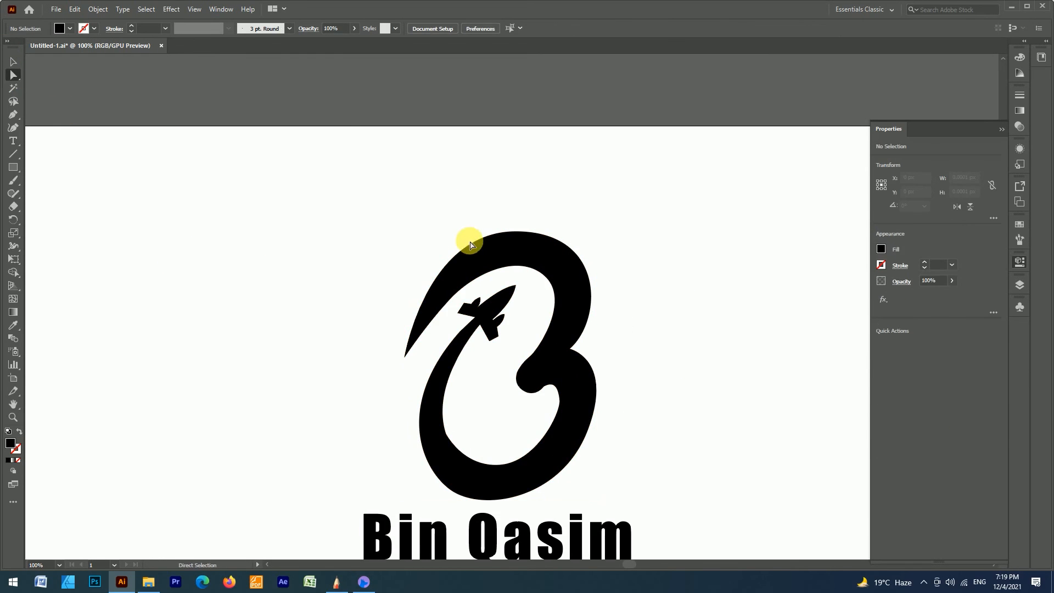
pyautogui.click(470, 240)
pyautogui.moveTo(425, 232); pyautogui.dragTo(427, 235)
pyautogui.click(423, 206)
# Scale the B, name and tagline together to about 534 by 716 px and move them to the middle of the artboard
pyautogui.scroll(-3, 494, 221)
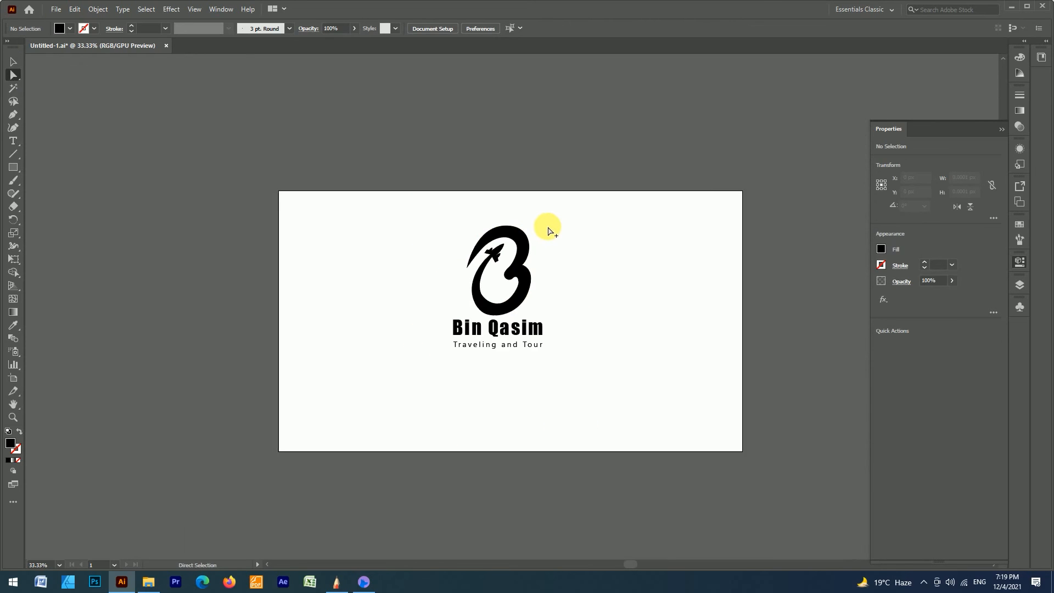
pyautogui.scroll(1, 548, 225)
pyautogui.scroll(-2, 548, 225)
pyautogui.scroll(1, 559, 226)
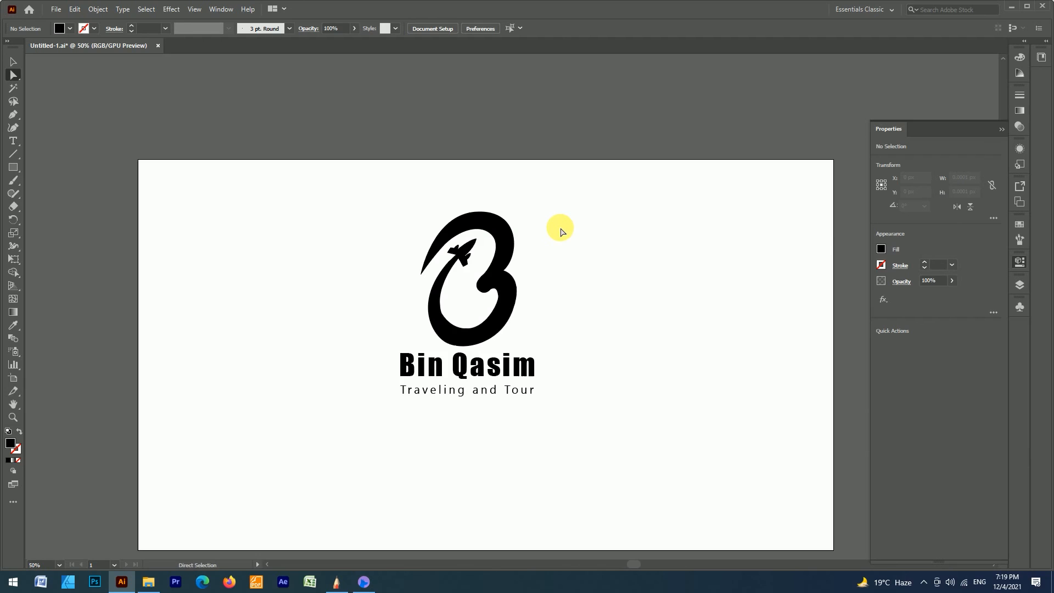
pyautogui.moveTo(579, 222); pyautogui.dragTo(386, 417)
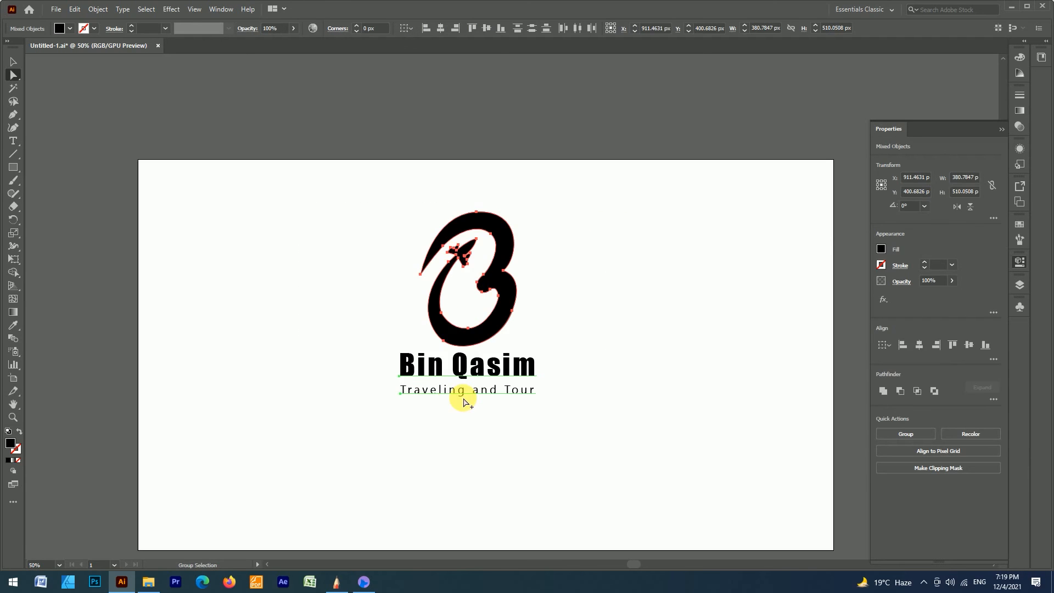
pyautogui.click(13, 61)
pyautogui.moveTo(468, 395); pyautogui.dragTo(469, 434)
pyautogui.moveTo(483, 341); pyautogui.dragTo(500, 395)
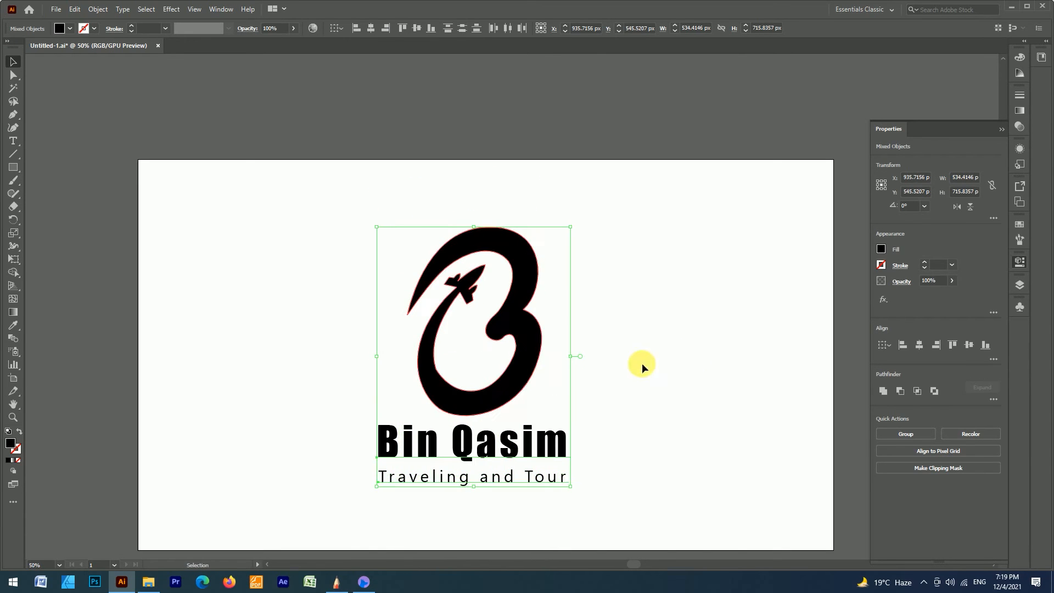
pyautogui.click(653, 352)
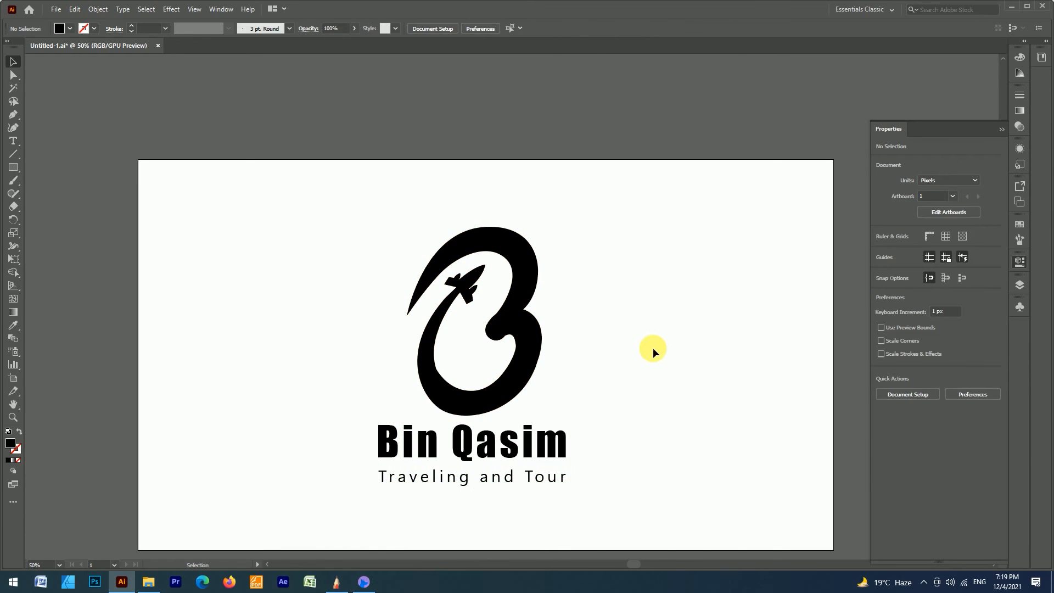
# Collapse the object property settings and save the document
pyautogui.click(1001, 129)
pyautogui.scroll(-1, 456, 254)
pyautogui.scroll(1, 469, 274)
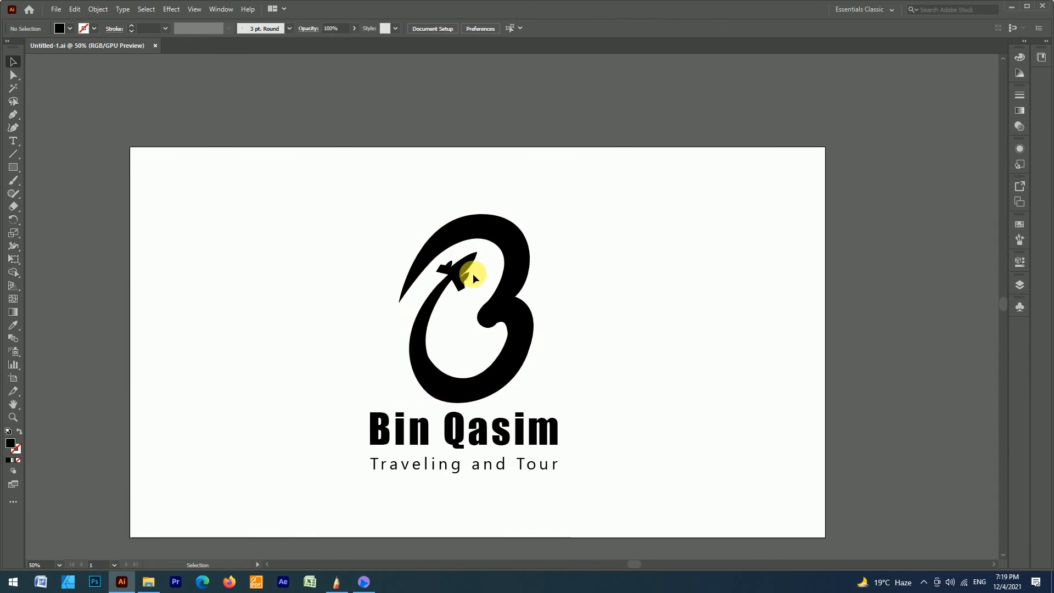
# Examine the finished logo on the artboard, both as a whole and up close
pyautogui.scroll(-1, 542, 319)
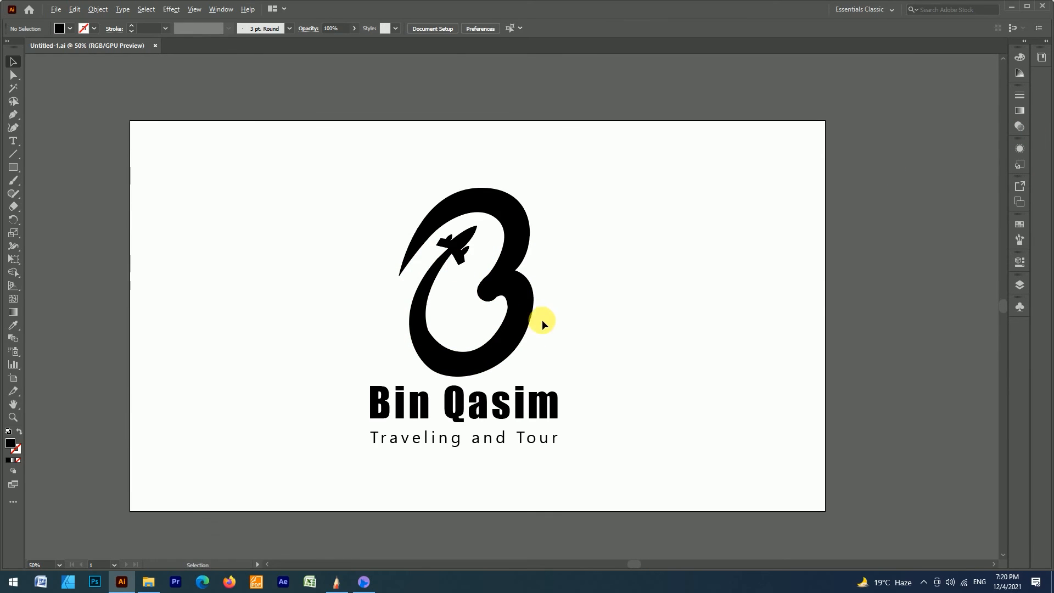
pyautogui.scroll(1, 538, 332)
pyautogui.scroll(1, 255, 236)
pyautogui.scroll(-1, 255, 237)
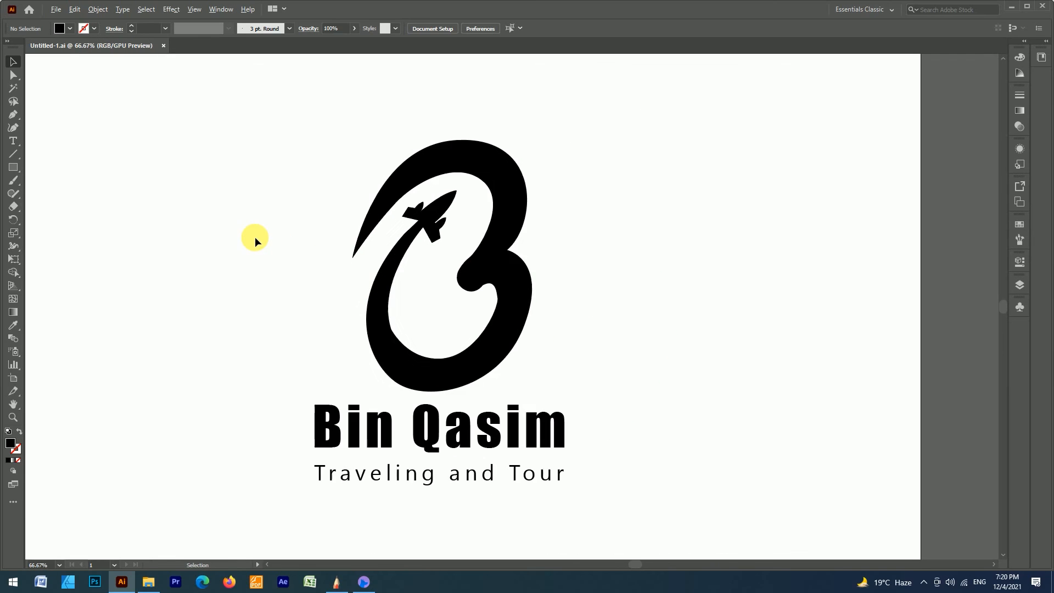
pyautogui.scroll(-1, 255, 237)
pyautogui.hscroll(-4, 255, 237)
pyautogui.hscroll(2, 256, 239)
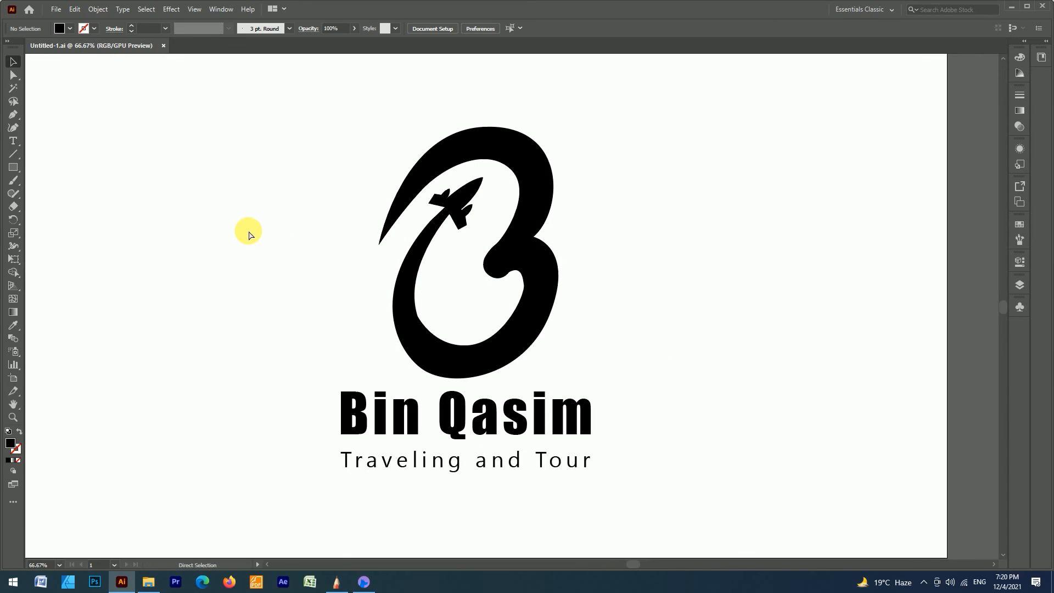